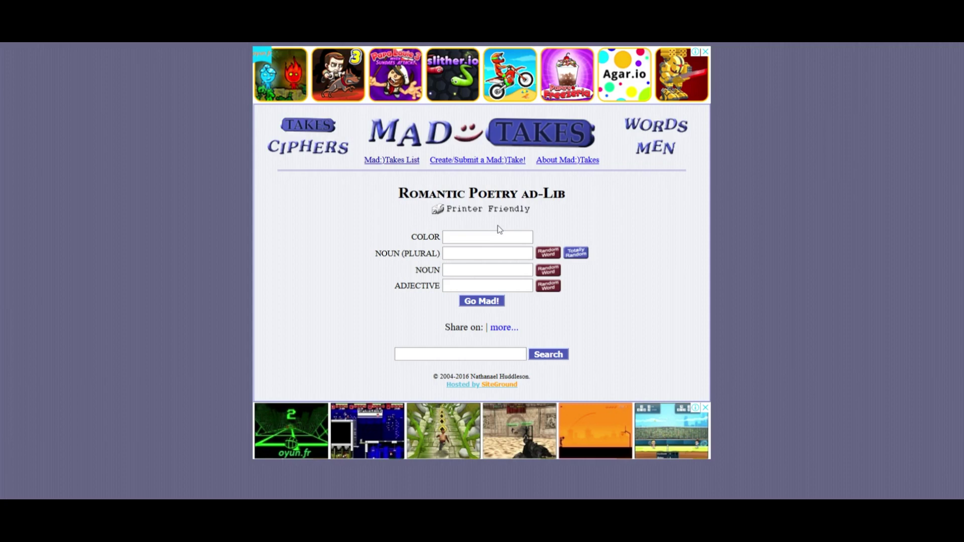
Fill the Romantic Poetry blanks with violet, puppies, venison and dead
left_click(487, 237)
type("violet")
left_click(503, 255)
type("pupp")
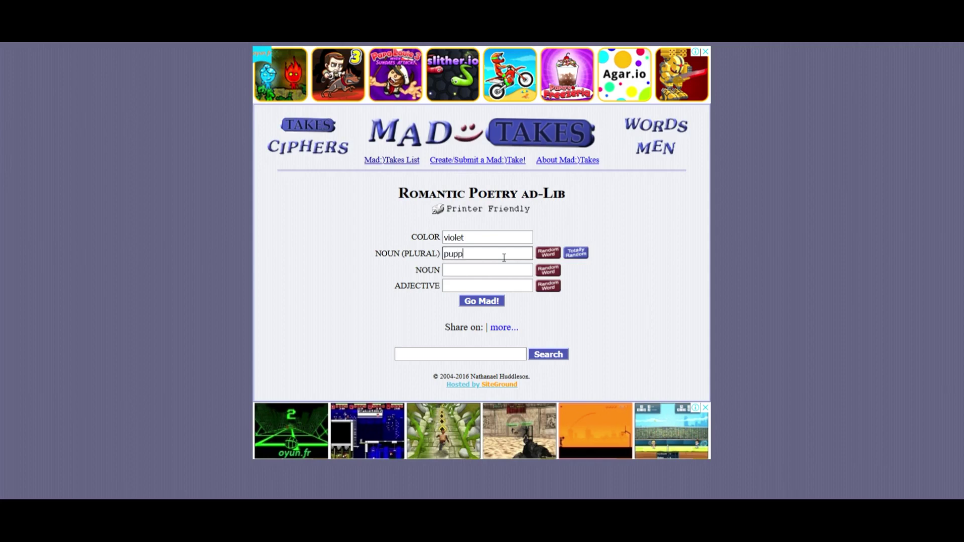
type("ies")
left_click(506, 271)
type("venison")
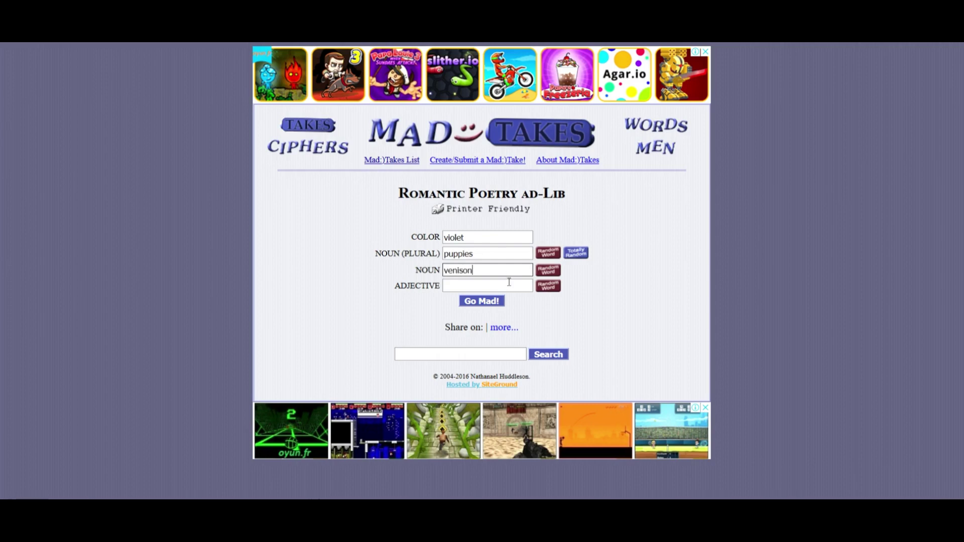
left_click(511, 287)
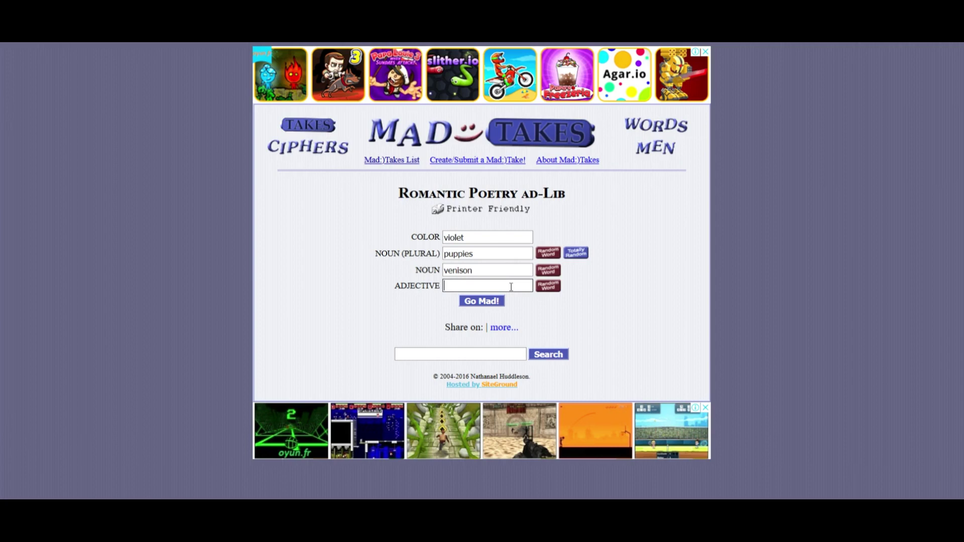
type("dead")
Generate the 'Roses are Violet' poem and select its full text
left_click(492, 304)
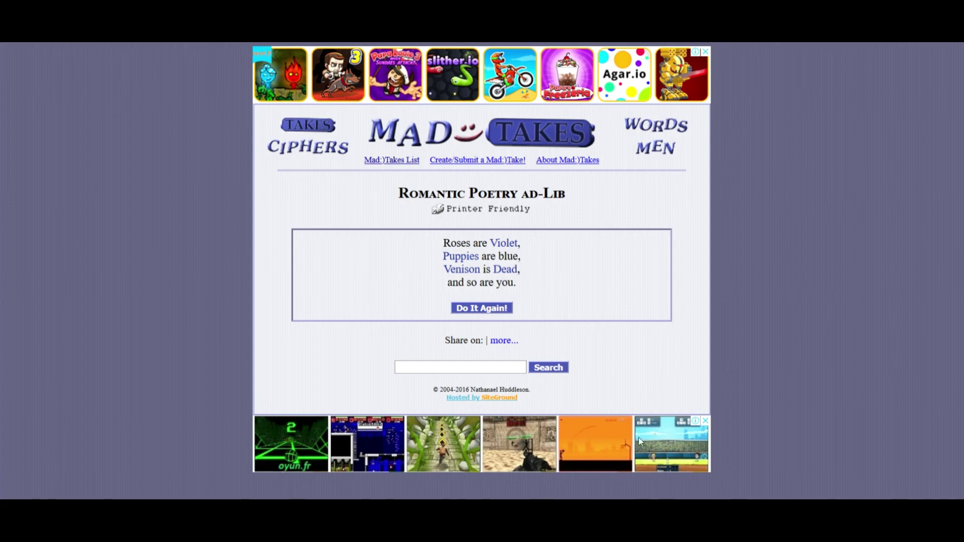
left_click_drag(519, 283, 435, 244)
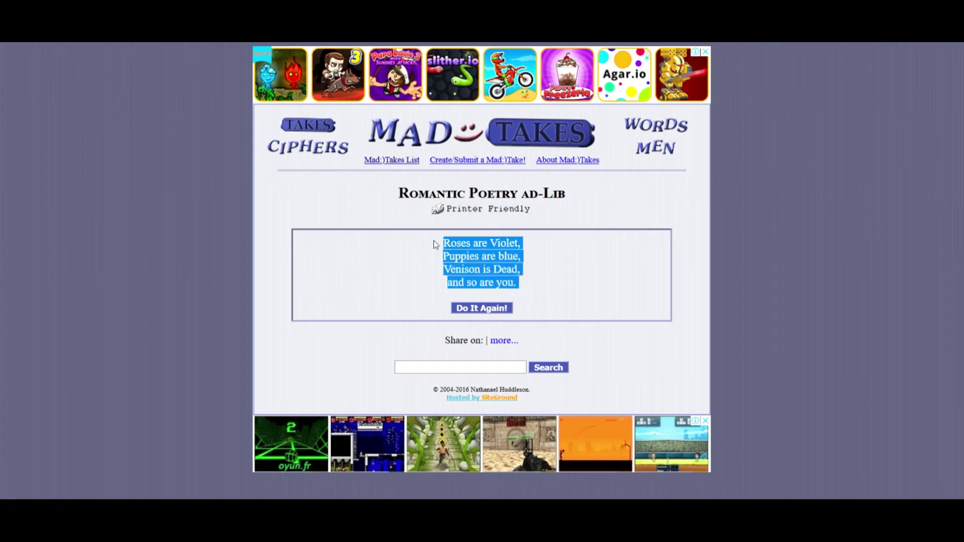
Paste the copied poem into Google Translate and dismiss the history notice
key("ctrl+c")
key("ctrl+Tab")
key("ctrl+v")
left_click(907, 467)
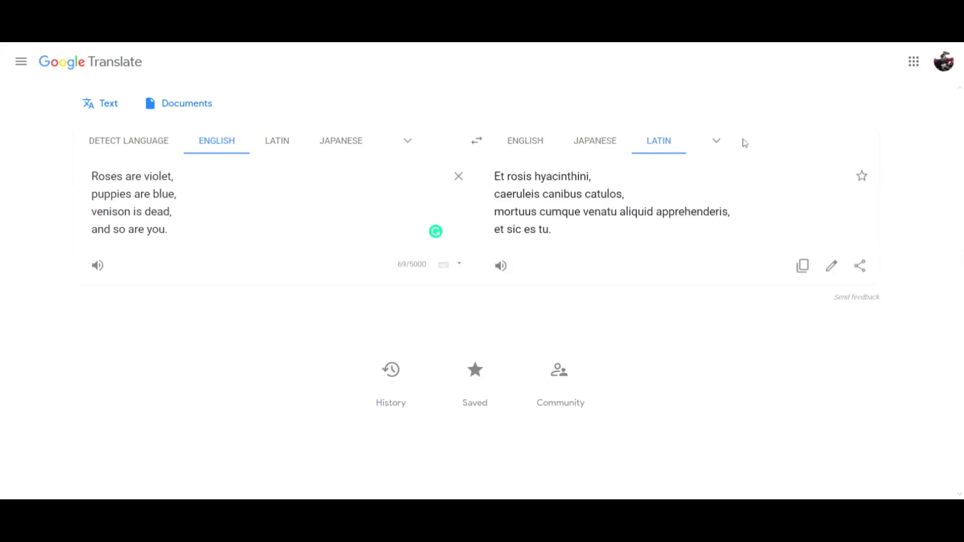
Translate the poem into Chinese (Simplified) and make the Chinese the source text
left_click(716, 140)
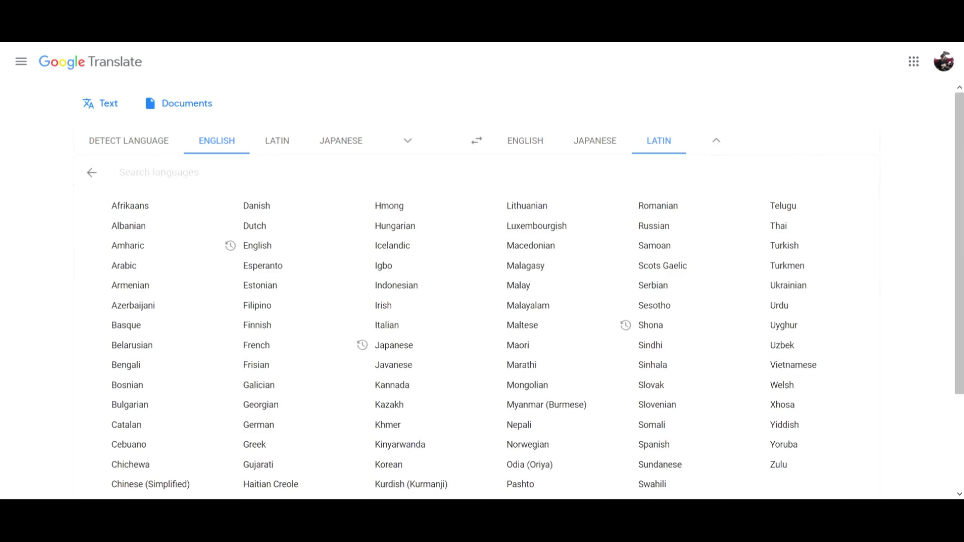
left_click_drag(959, 241, 959, 293)
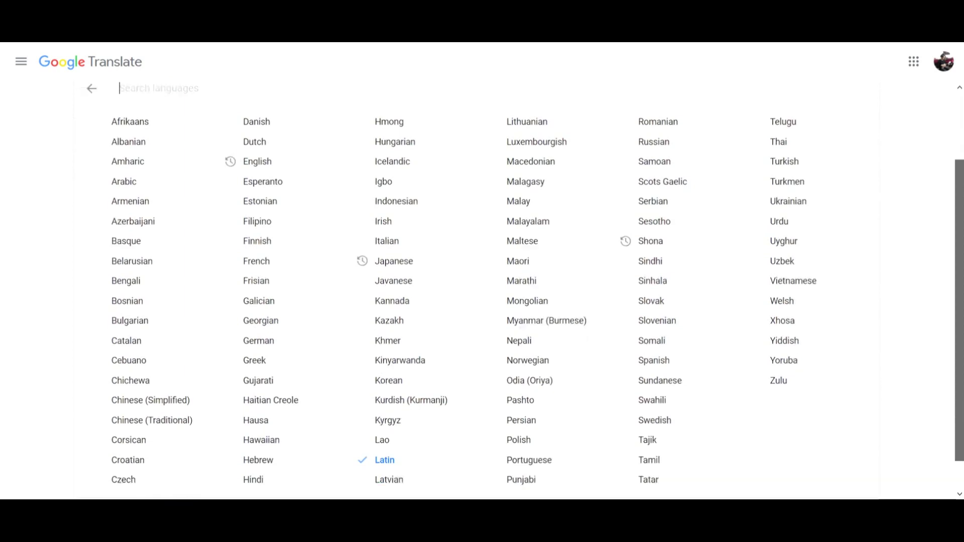
left_click_drag(959, 294, 959, 339)
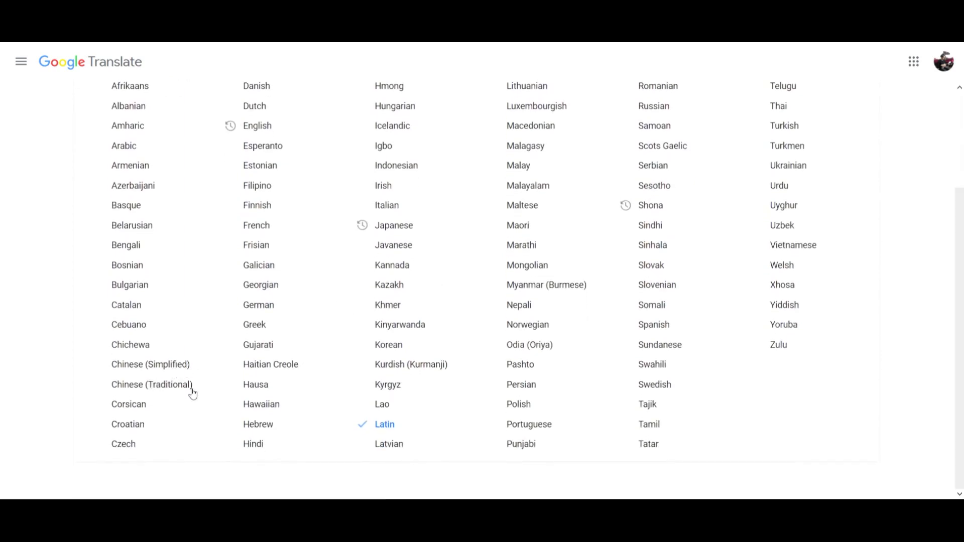
left_click(208, 371)
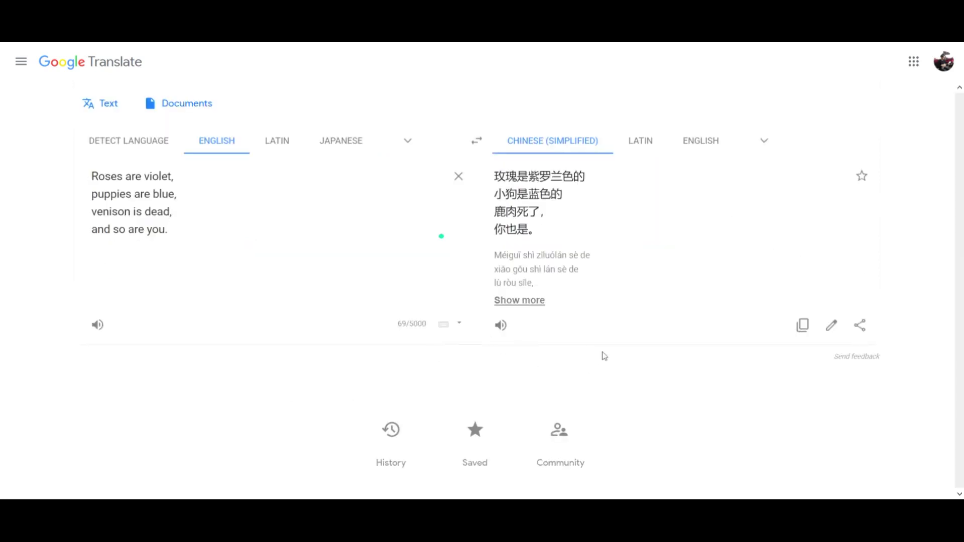
left_click(476, 141)
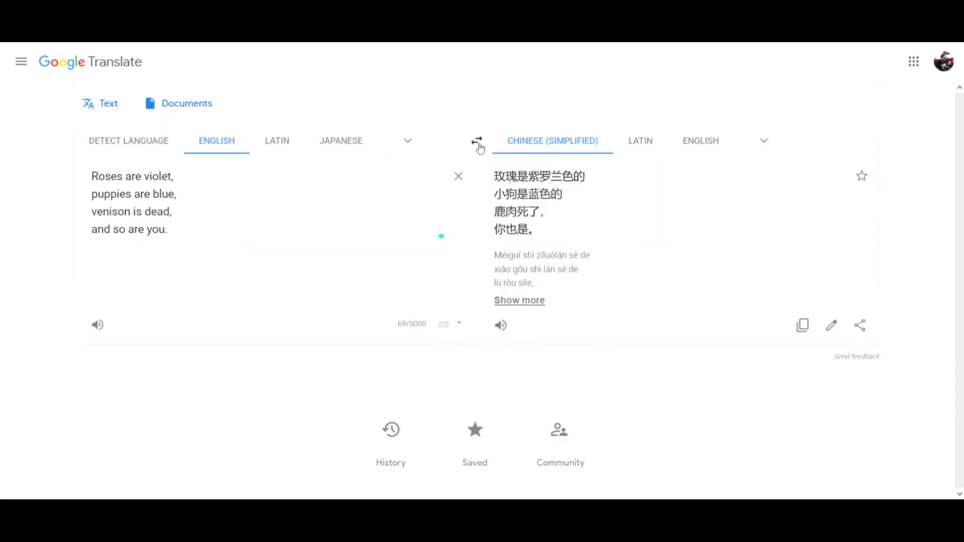
left_click(764, 140)
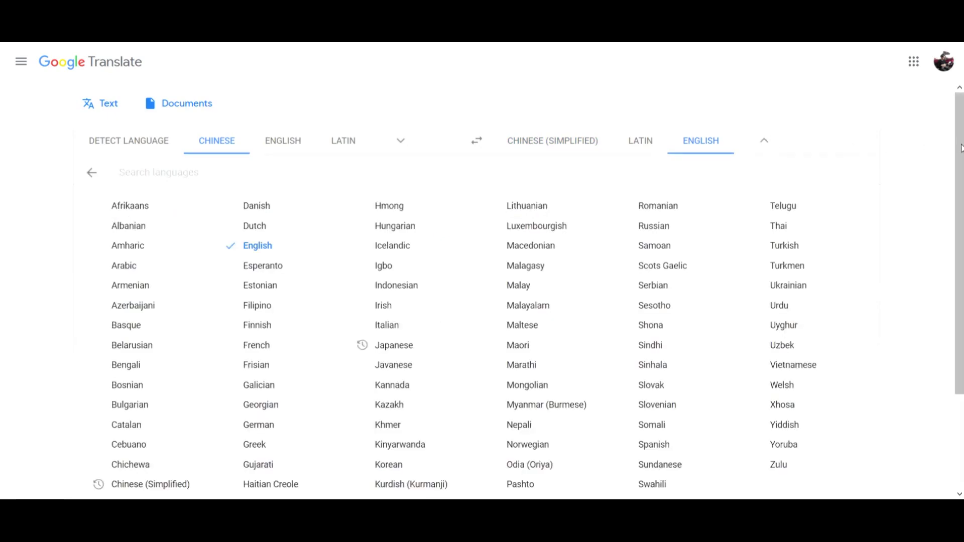
left_click_drag(961, 147, 962, 204)
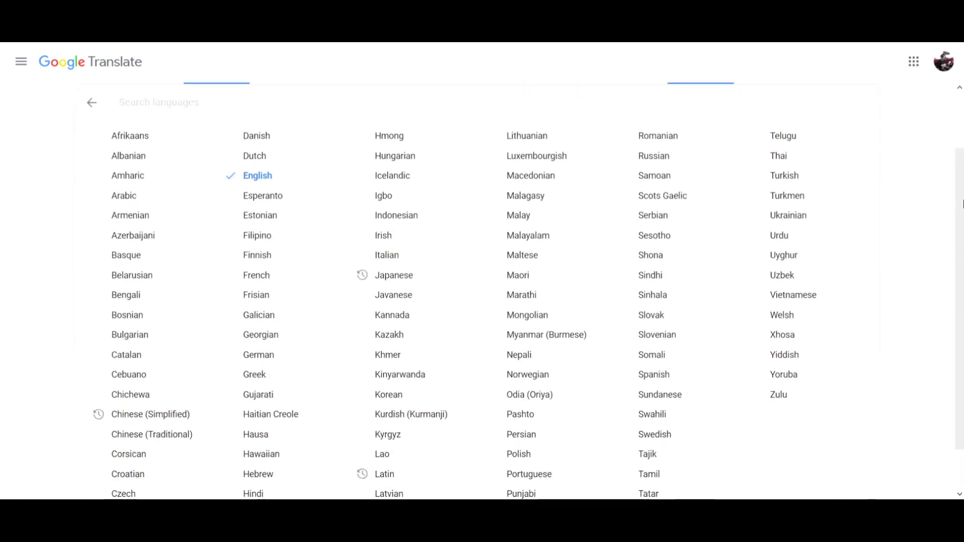
left_click_drag(961, 203, 961, 219)
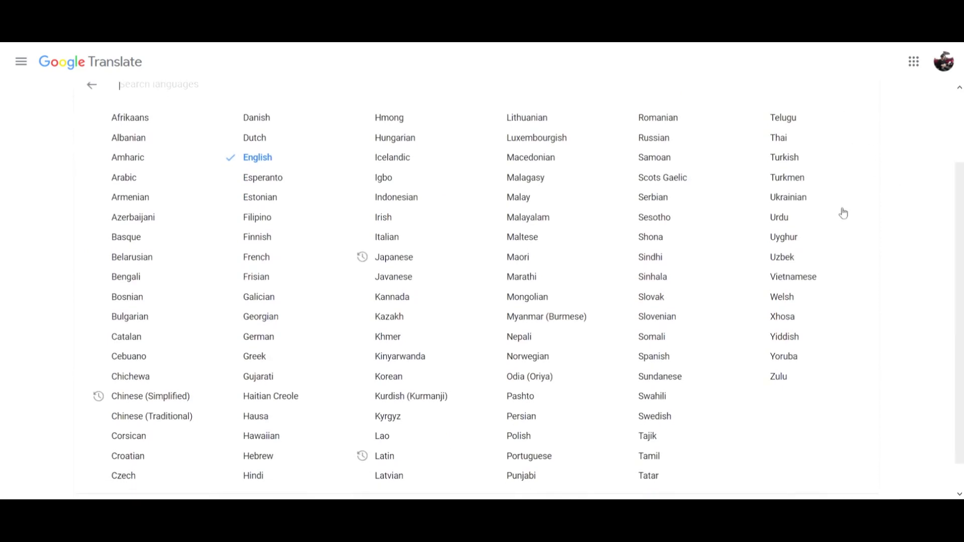
Translate the poem into Zulu, then into Filipino, making each version the source
left_click(797, 383)
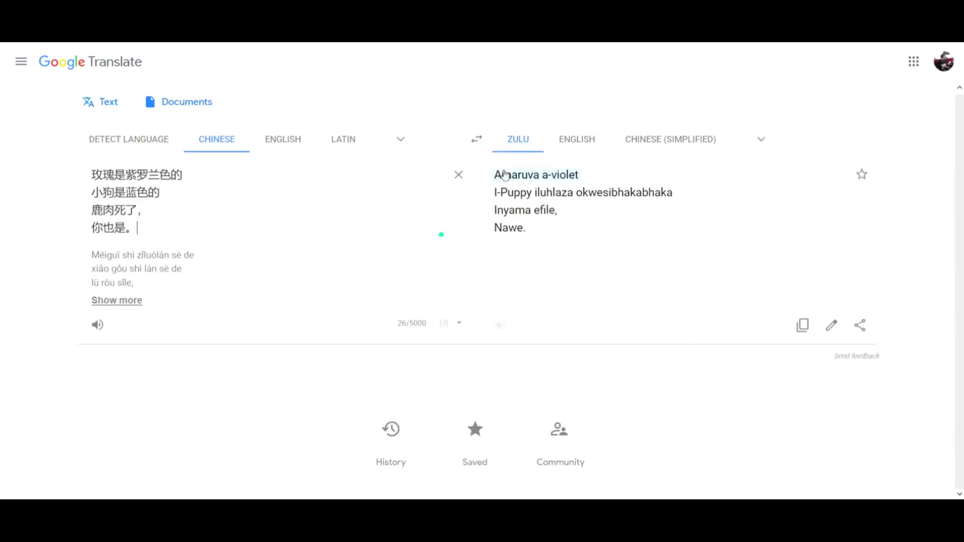
left_click(476, 140)
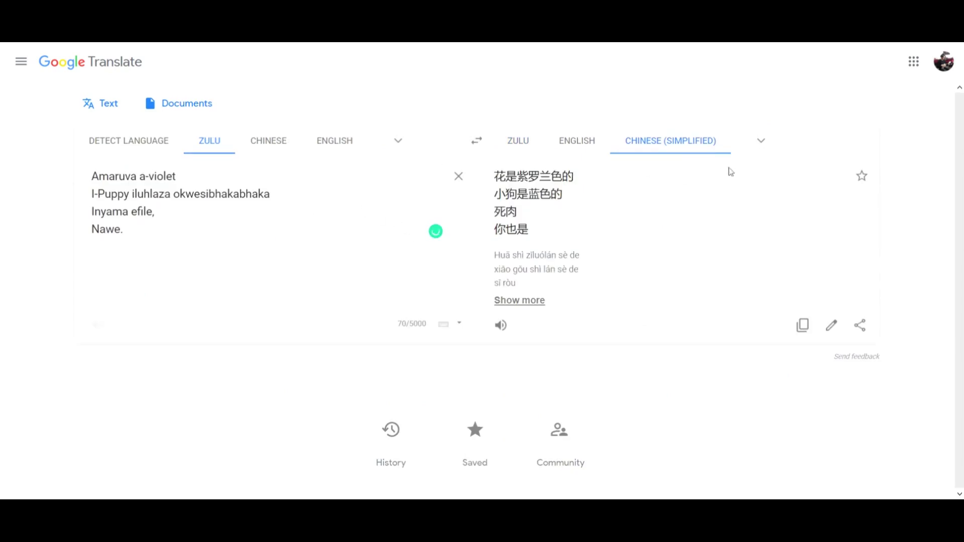
left_click(768, 143)
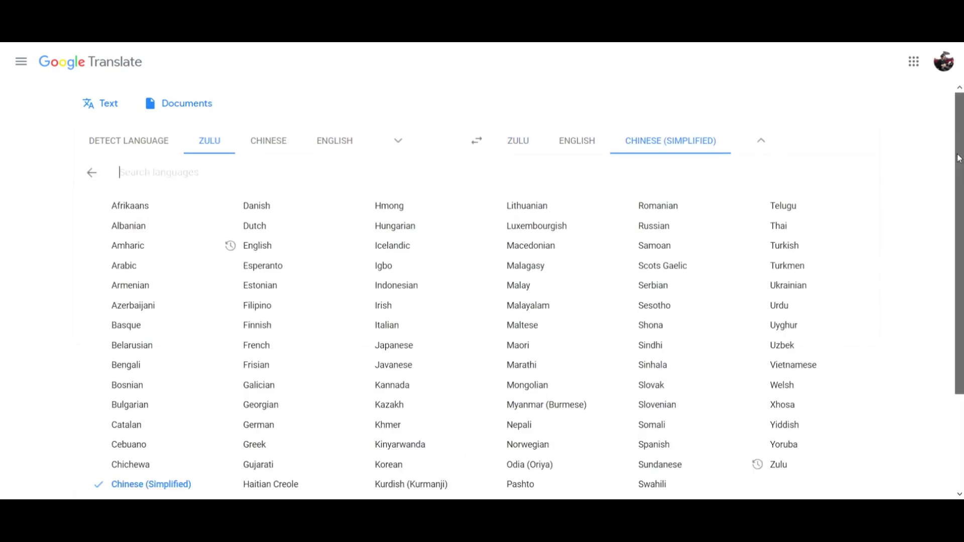
left_click_drag(959, 154, 958, 226)
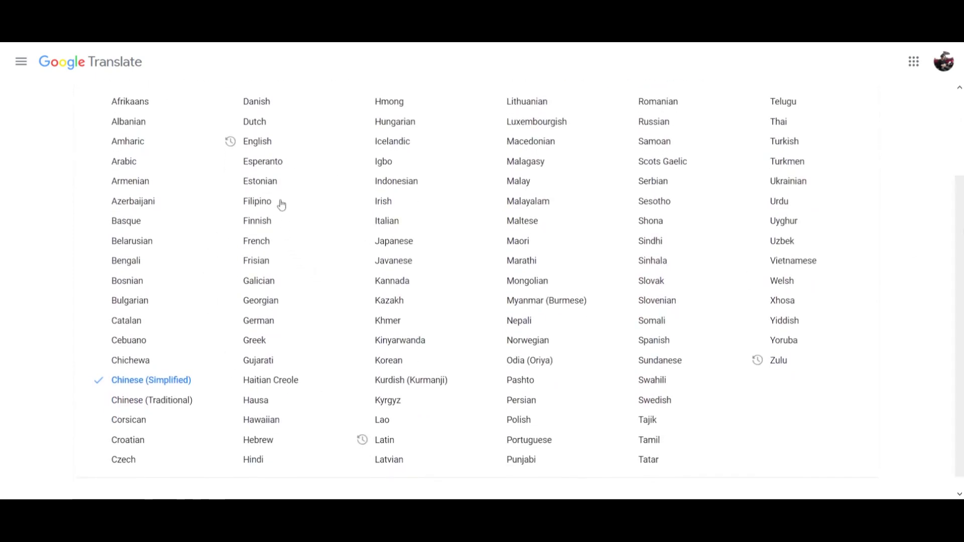
left_click(257, 201)
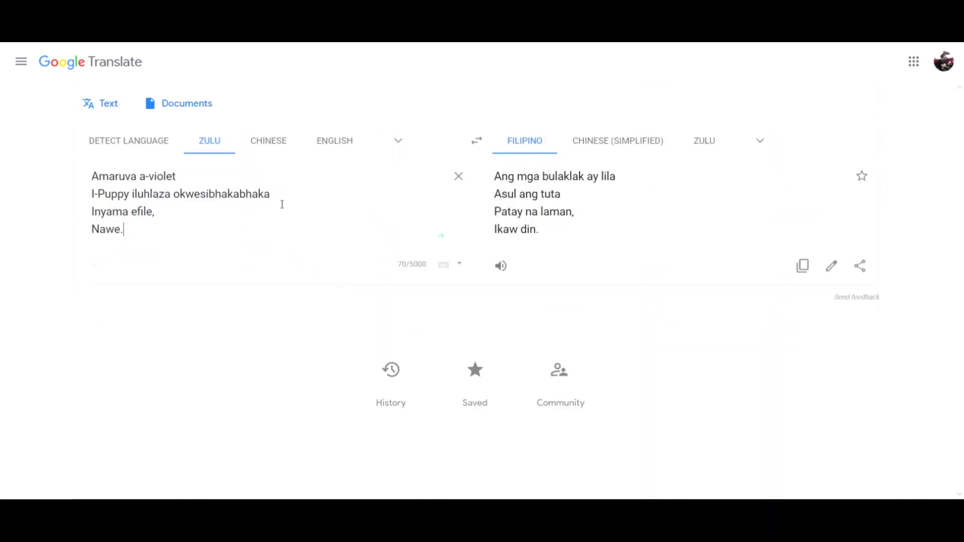
left_click(479, 143)
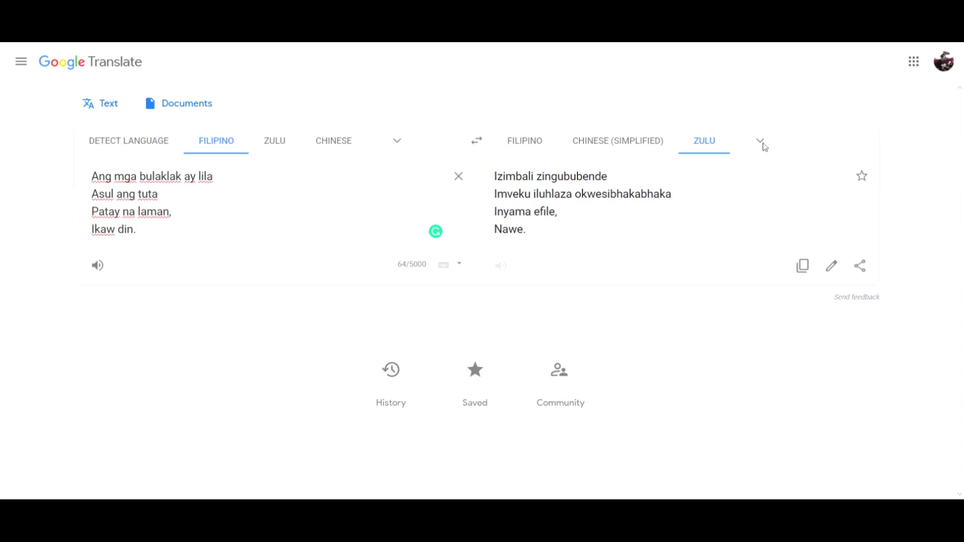
Translate the verse into Italian, swap it to source, and translate back to English
left_click(764, 143)
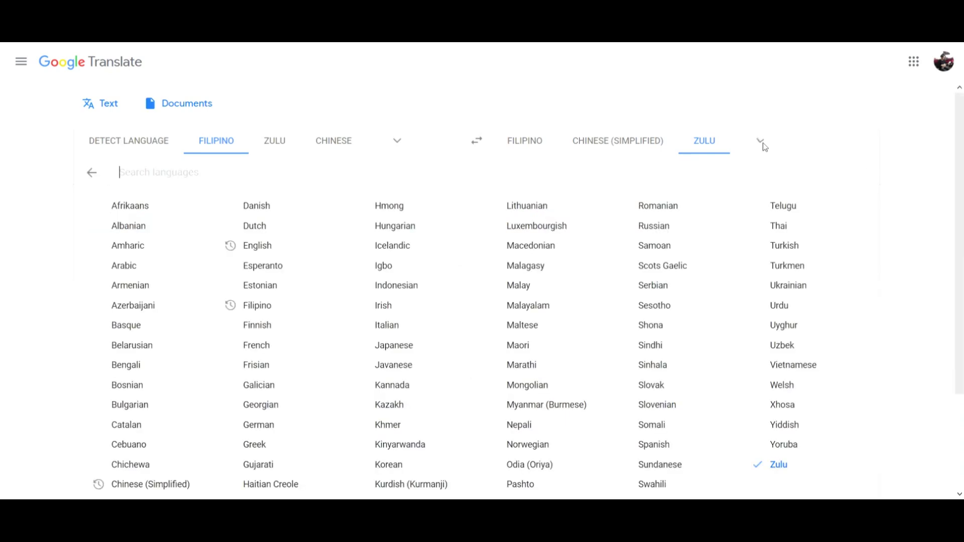
left_click_drag(961, 188, 961, 205)
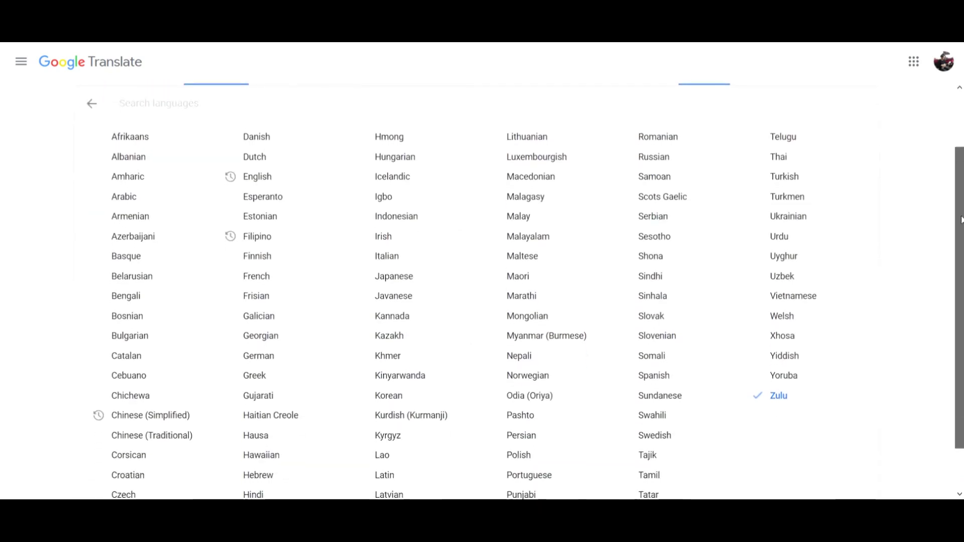
left_click(414, 233)
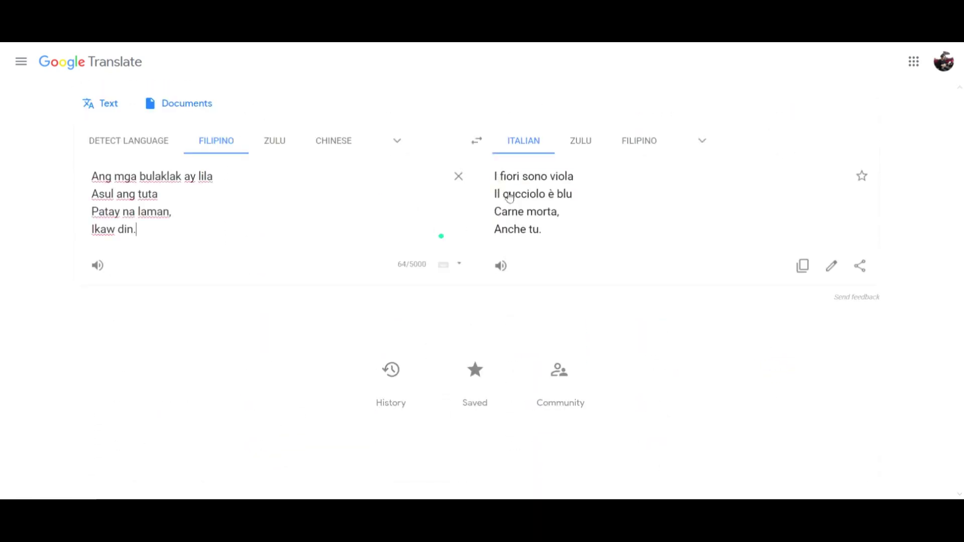
left_click(478, 143)
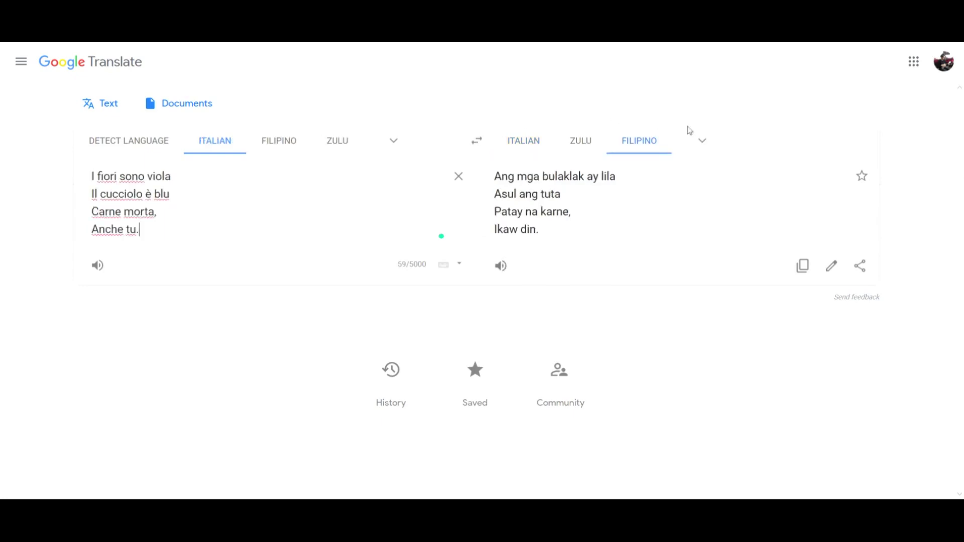
left_click(704, 140)
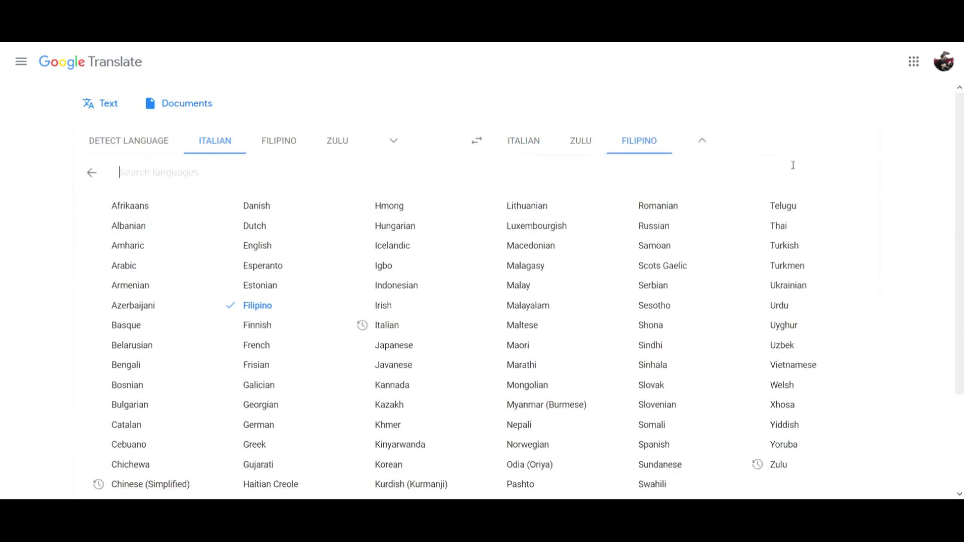
left_click(257, 245)
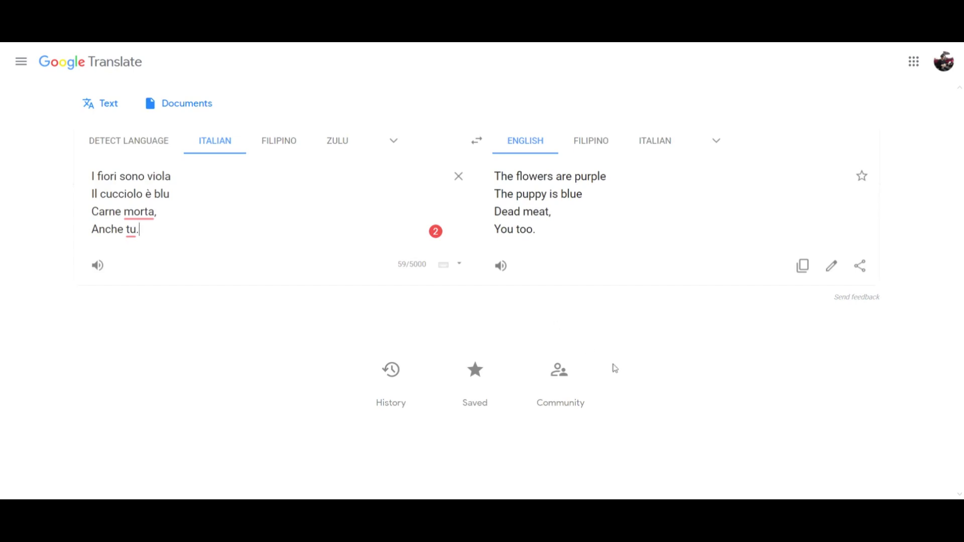
key("alt+Tab")
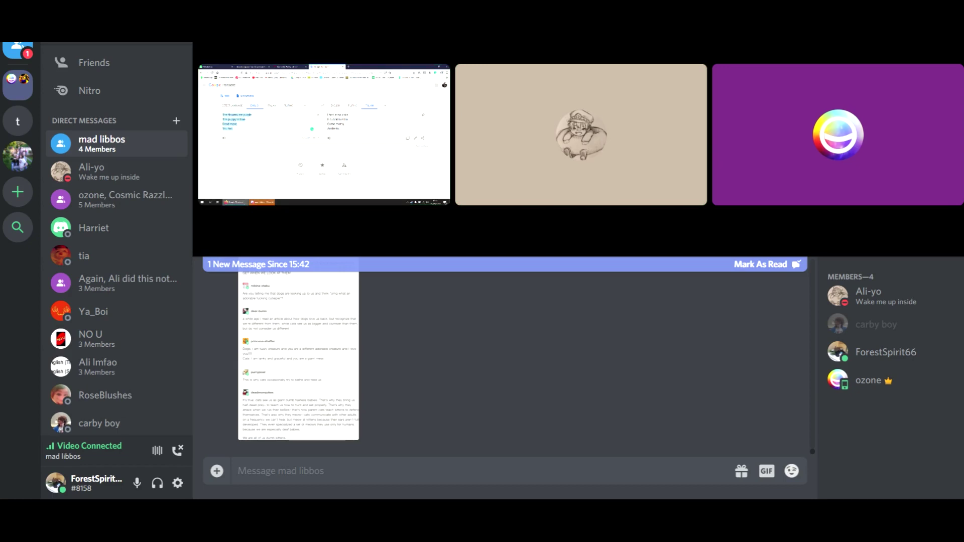
Post the English verse 'The flowers are purple… You too.' in the mad libbos chat
key("alt+Tab")
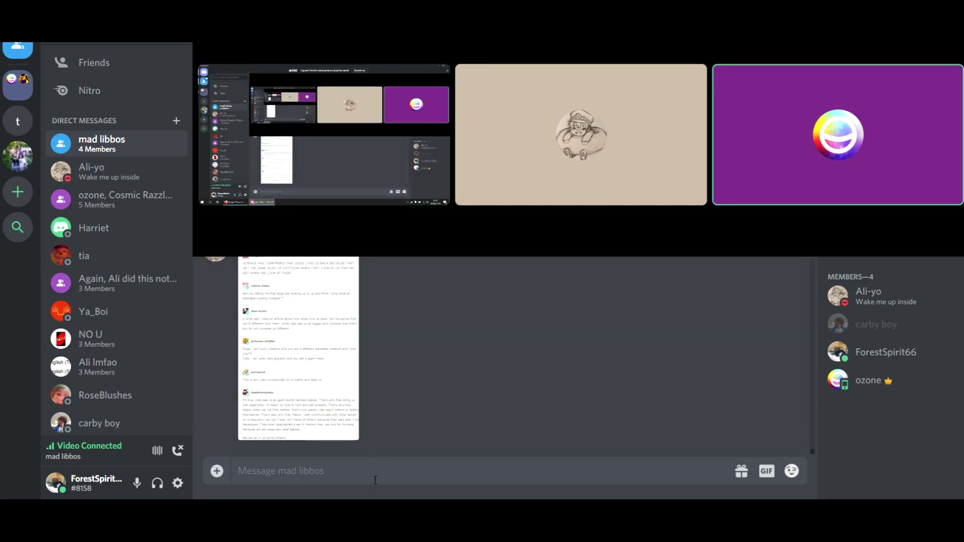
left_click(374, 471)
type("The flowers are purple The puppy is blue Dead meat, You too.")
key("Return")
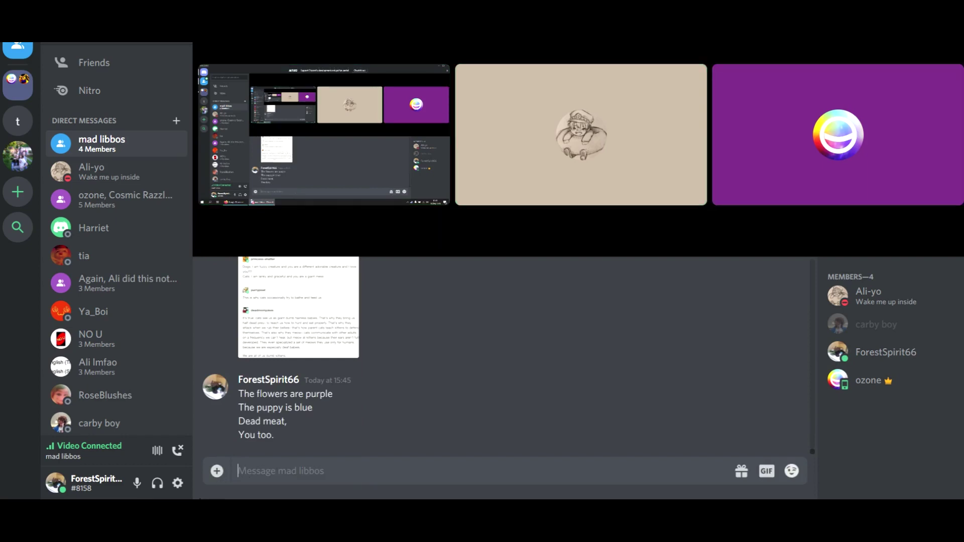
key("alt+Tab")
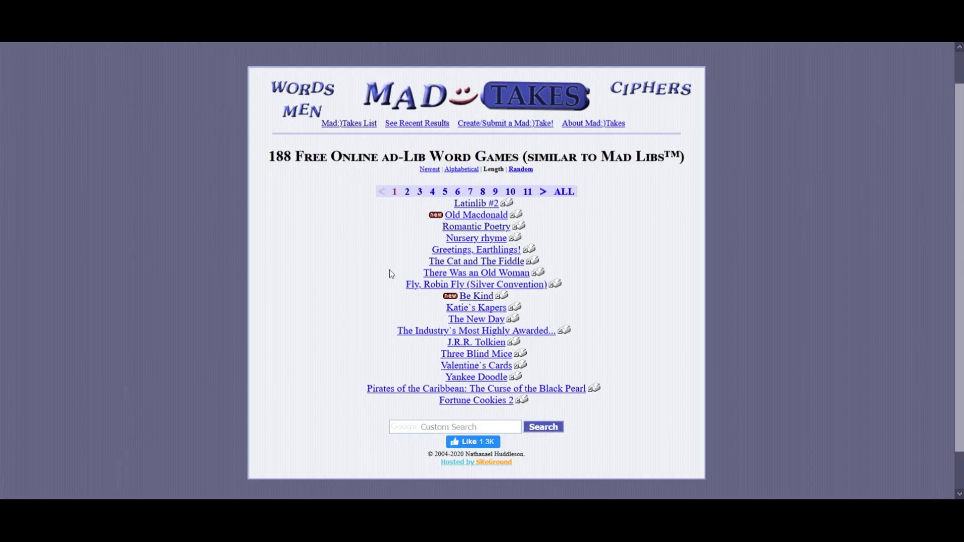
Go to page 2 of the Mad Takes ad-lib games list
left_click(408, 192)
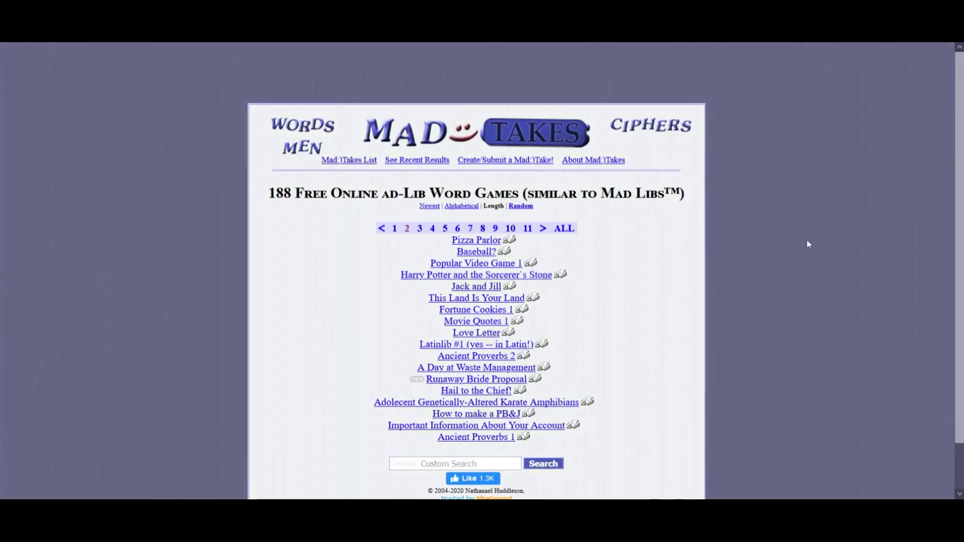
left_click_drag(957, 219, 958, 258)
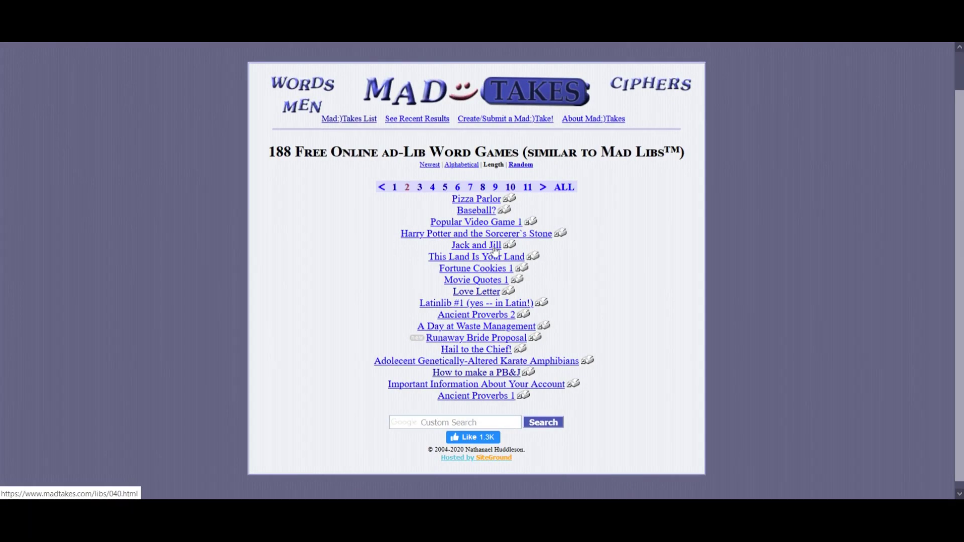
Open the Jack and Jill ad-lib and fill its noun, verb, liquid and -ed verb blanks
left_click(495, 247)
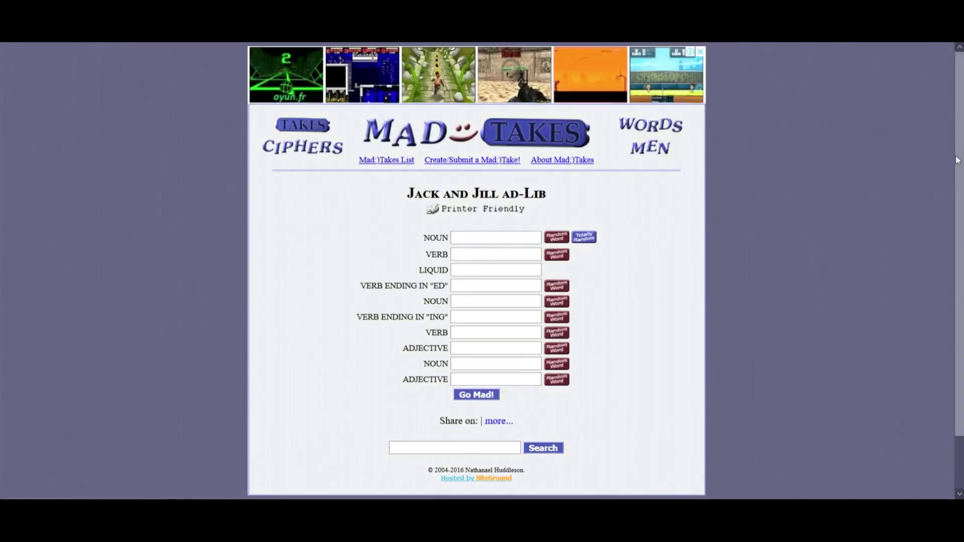
left_click_drag(958, 161, 957, 188)
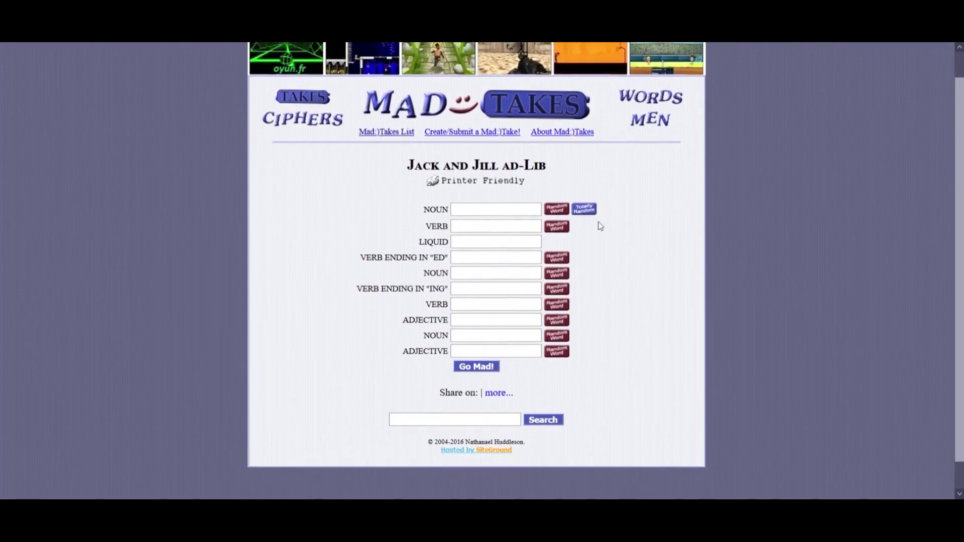
left_click(527, 211)
type("person")
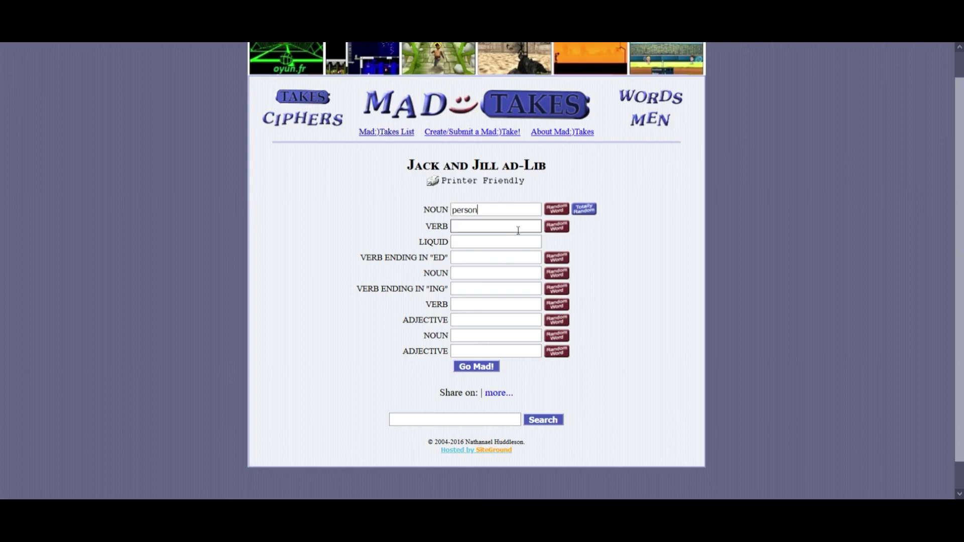
left_click(517, 226)
type("swallow")
left_click(518, 243)
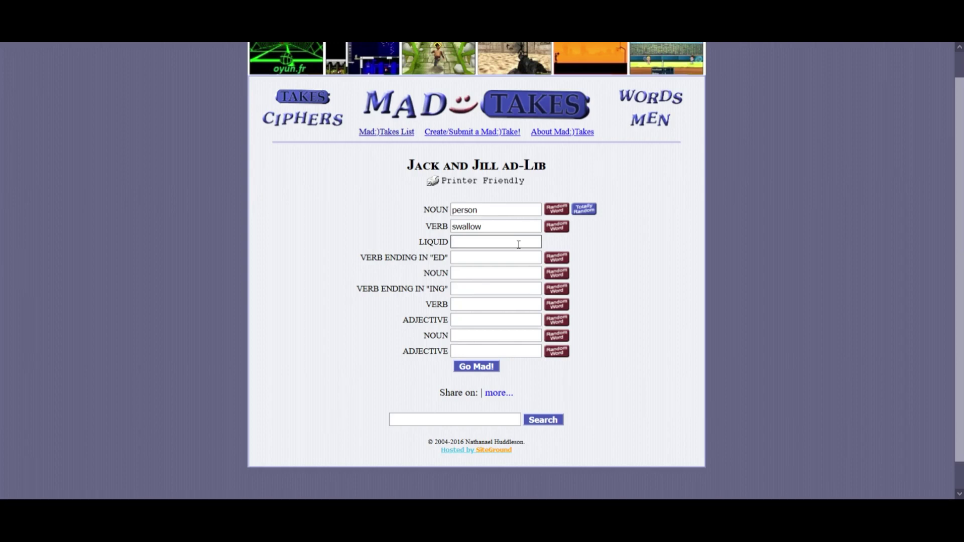
type("cream")
left_click(529, 260)
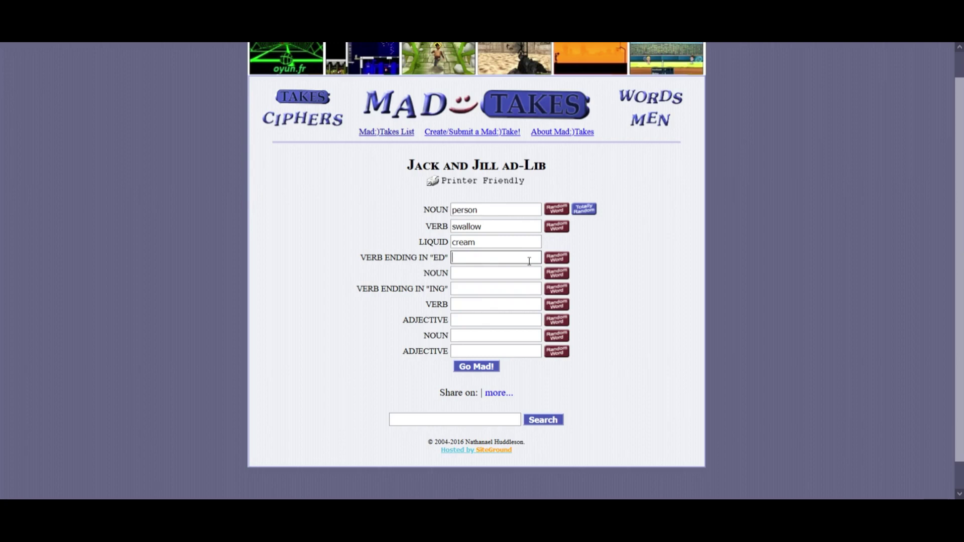
type("creamed")
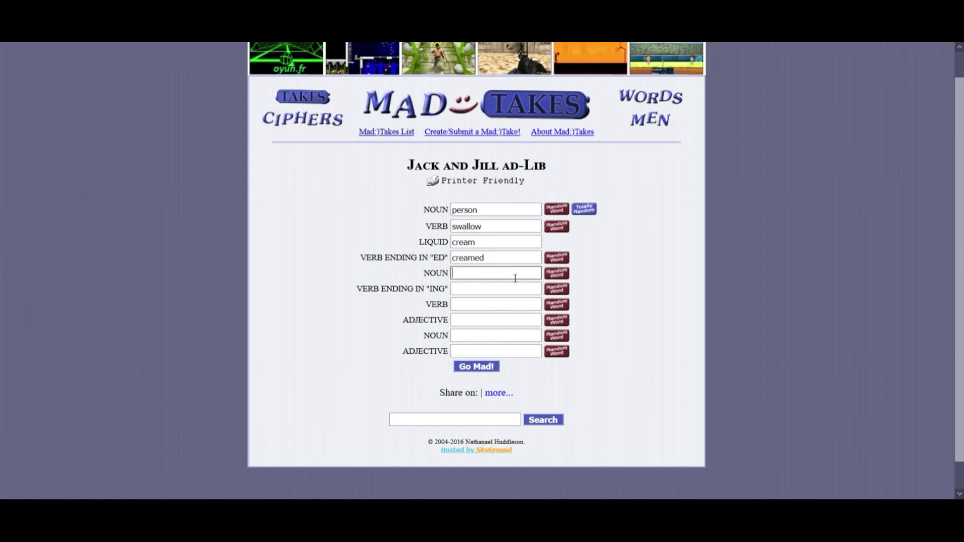
type("bottle")
Fill the remaining blanks, ending with screaming, creamy, toy and a corrected 'flaccid'
left_click(513, 289)
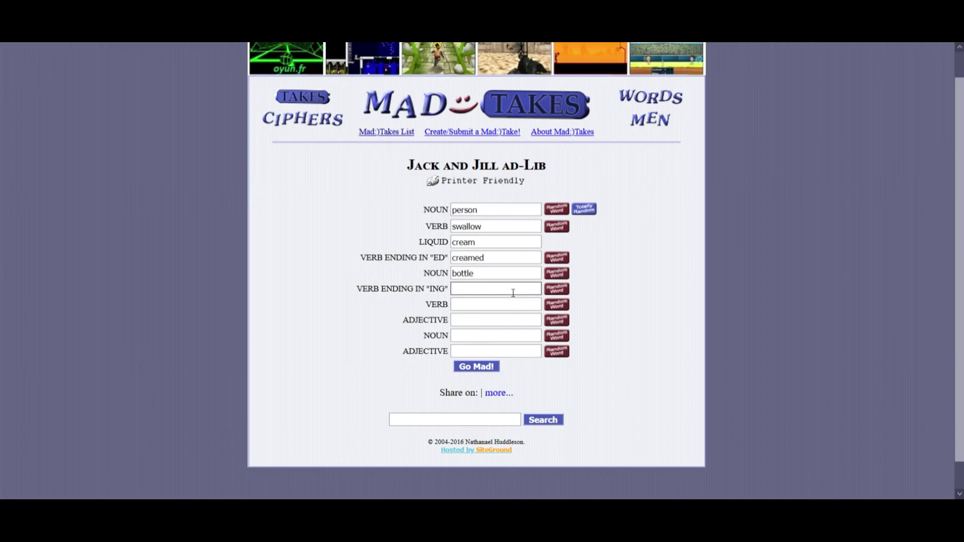
type("creaming")
left_click(503, 305)
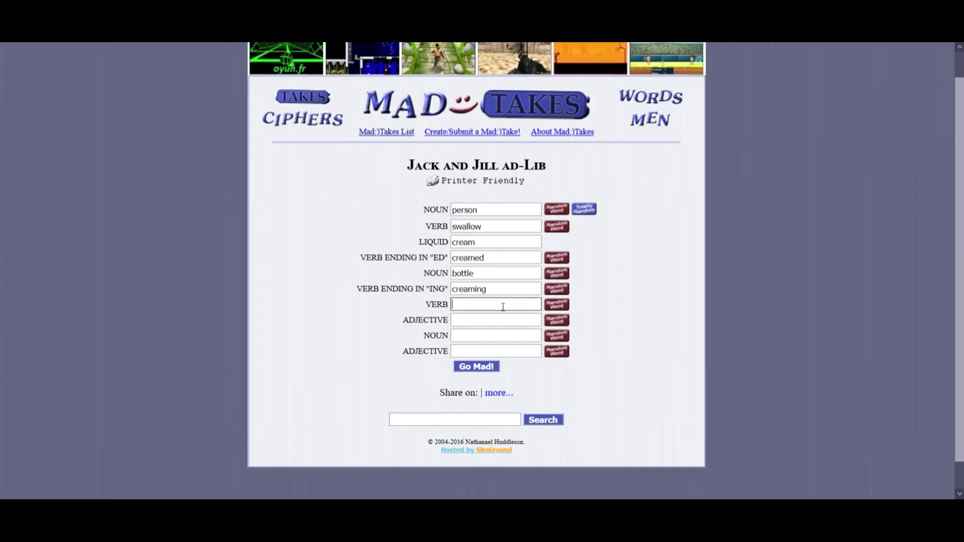
type("screamin")
type("g")
left_click(503, 322)
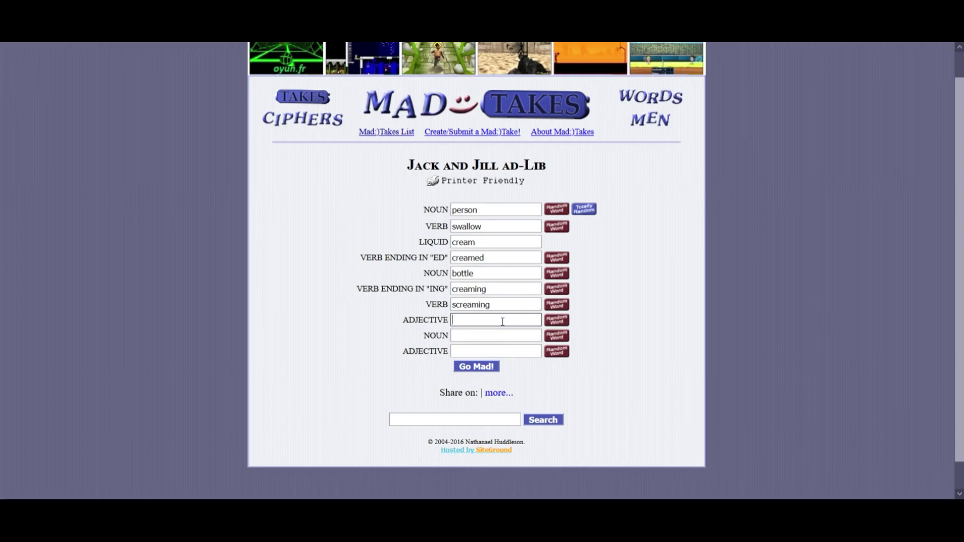
type("creamy")
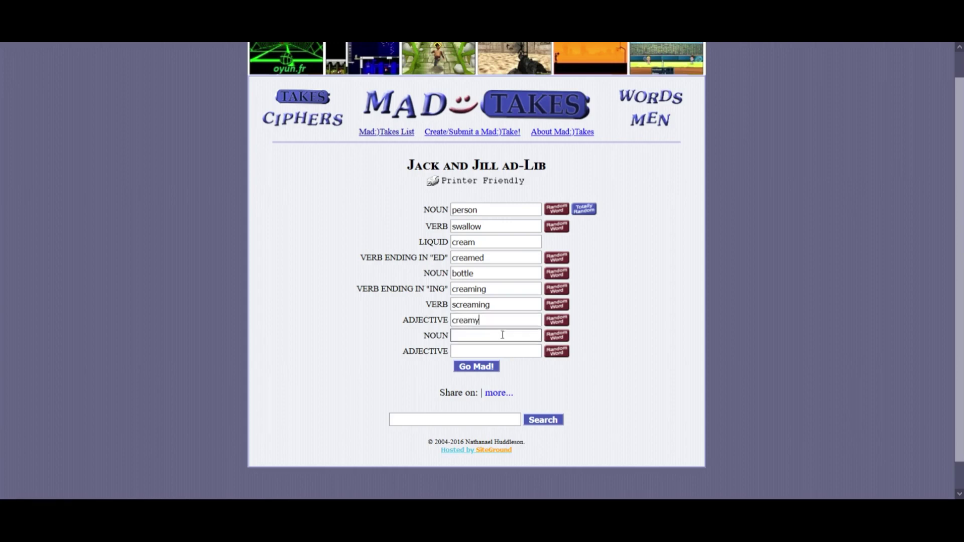
left_click(503, 336)
type("toy")
left_click(508, 352)
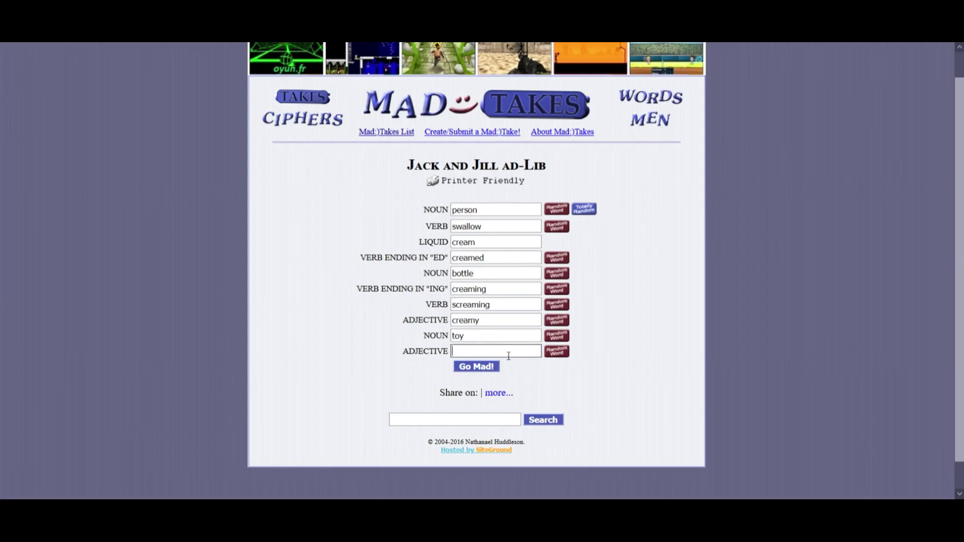
type("fla")
type("cid")
key("BackSpace")
key("BackSpace")
key("BackSpace")
type("ccid")
Generate the Jack and Jill poem and copy its text to Google Translate
left_click(490, 367)
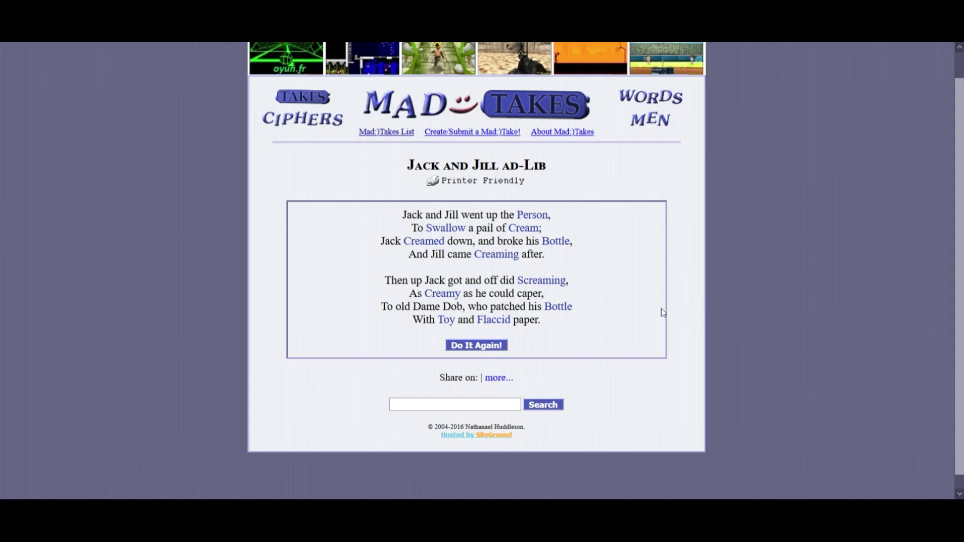
left_click_drag(550, 320, 346, 218)
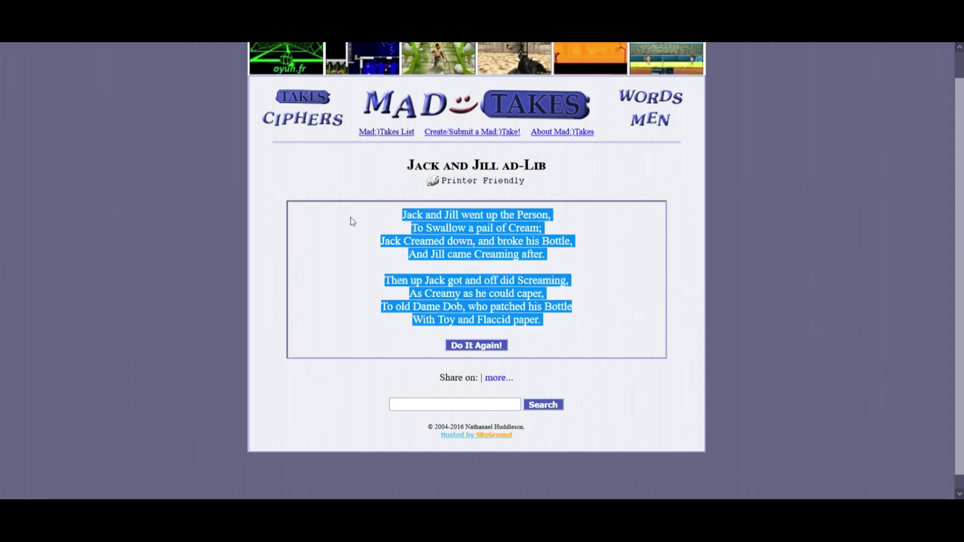
key("ctrl+c")
key("ctrl+Tab")
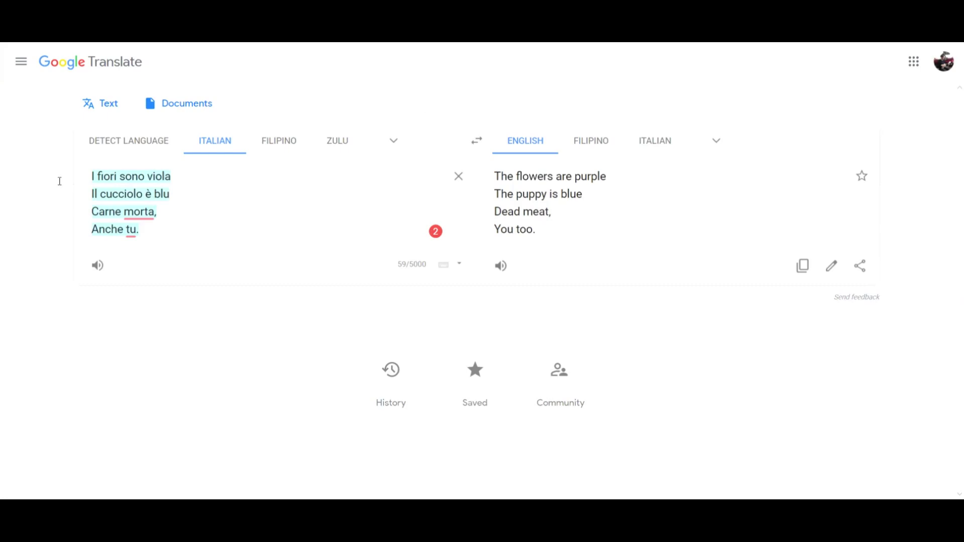
Paste the Jack and Jill poem and run it through Swedish, Welsh and Khmer
key("ctrl+v")
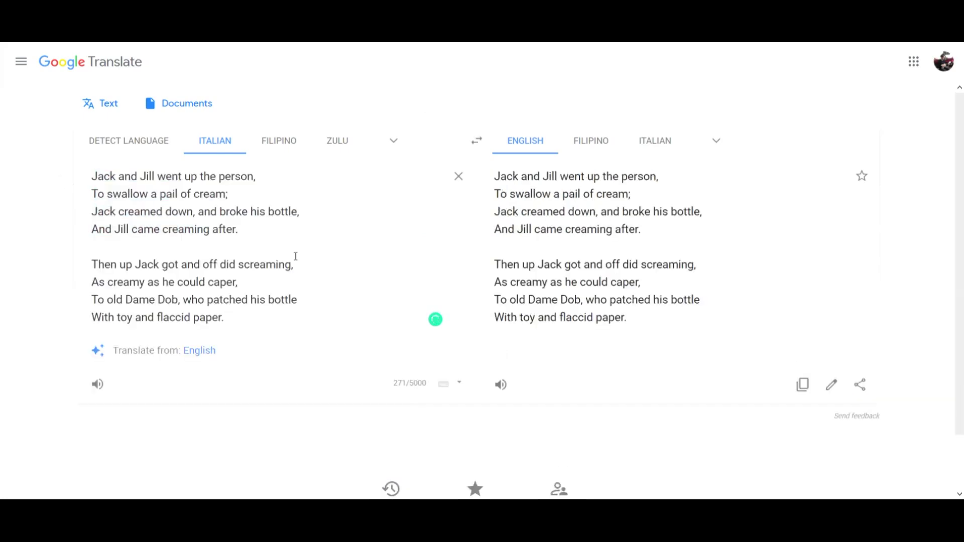
left_click(476, 141)
left_click(717, 141)
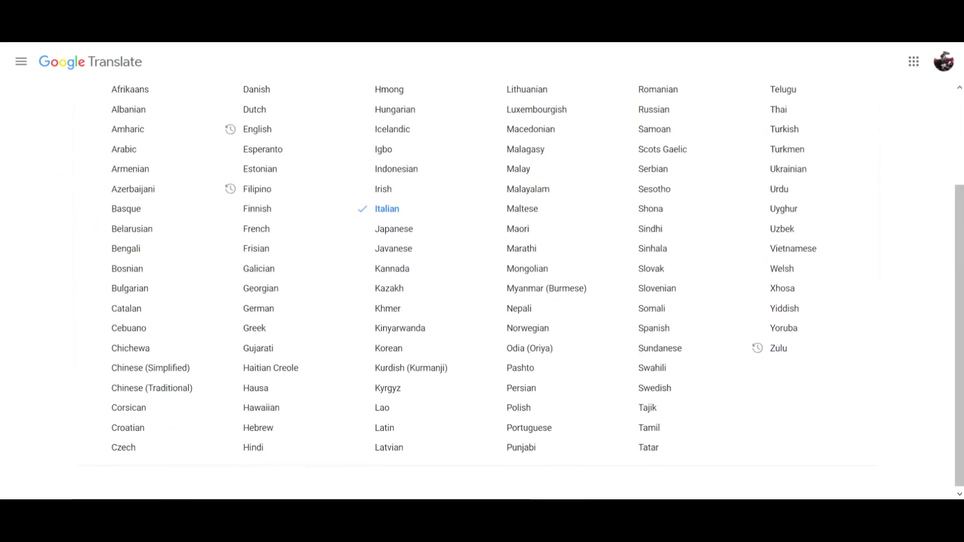
left_click(653, 368)
left_click(719, 111)
left_click(782, 287)
left_click(716, 112)
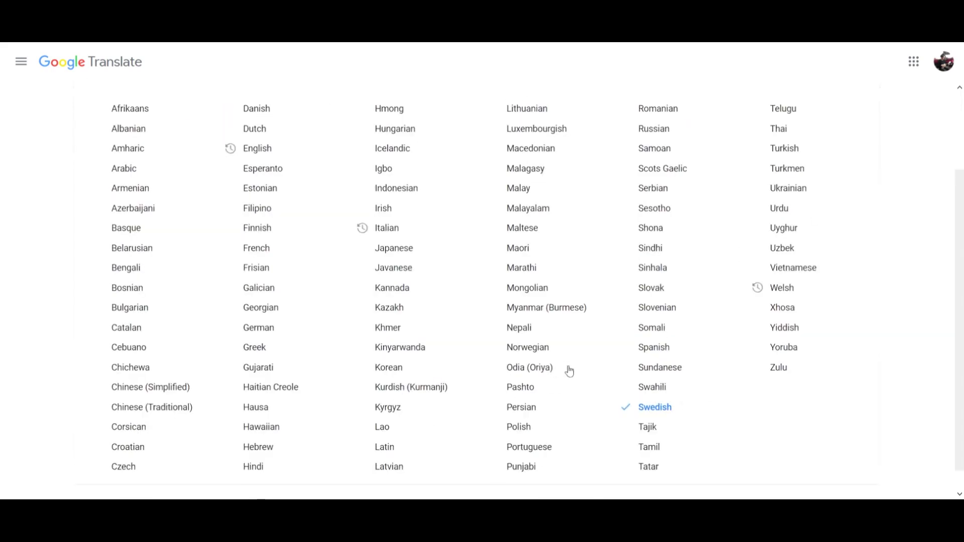
left_click(412, 334)
left_click(716, 111)
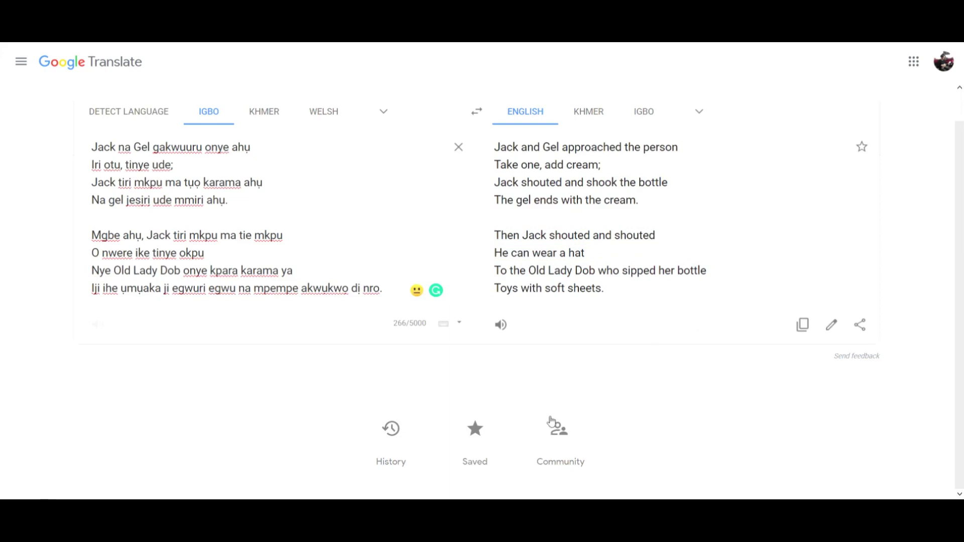
Post the garbled English version 'Jack and Gel approached the person…' in the Discord chat
key("alt+Tab")
key("ctrl+v")
key("Return")
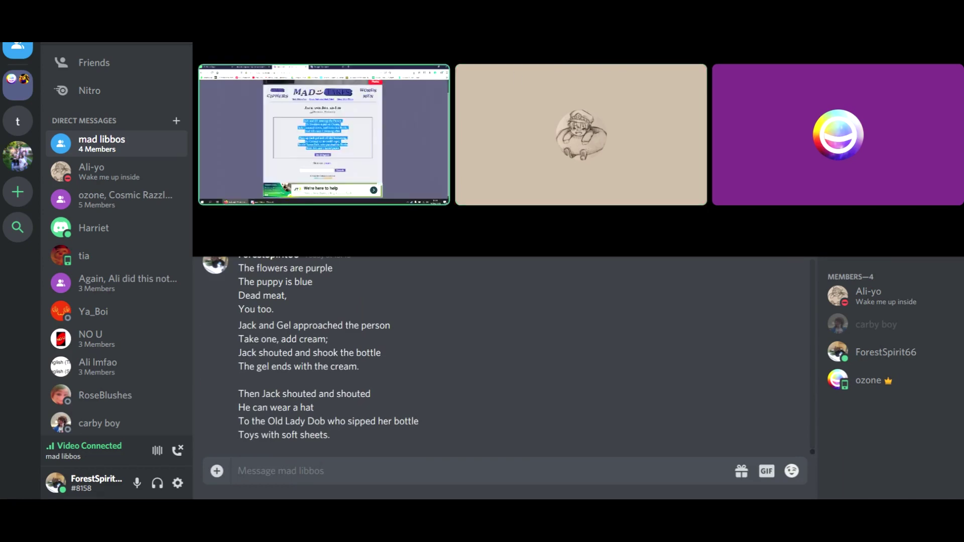
Return from Discord to the highlighted Jack and Jill poem on Mad Takes
key("alt+Tab")
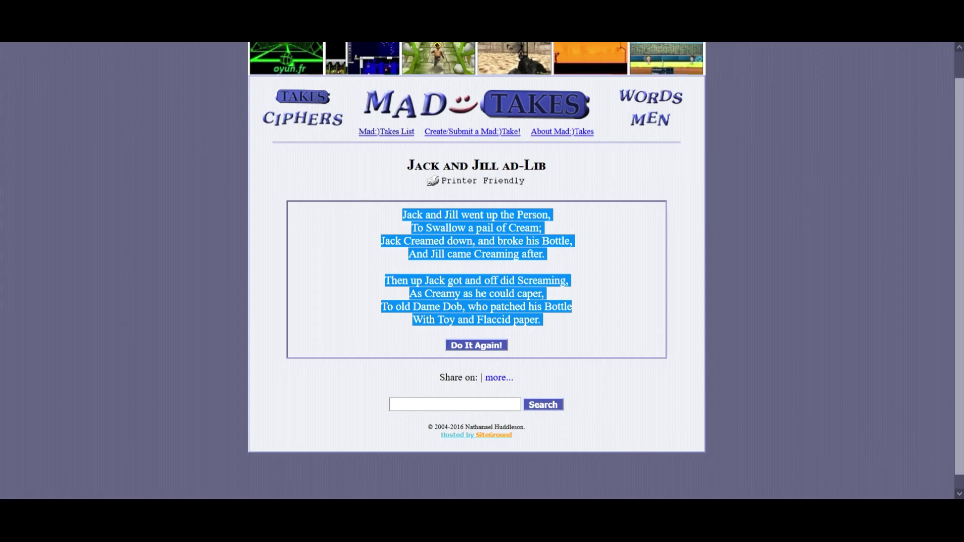
Go back to the ad-lib list and open the Love Letter ad-lib
key("alt+Left")
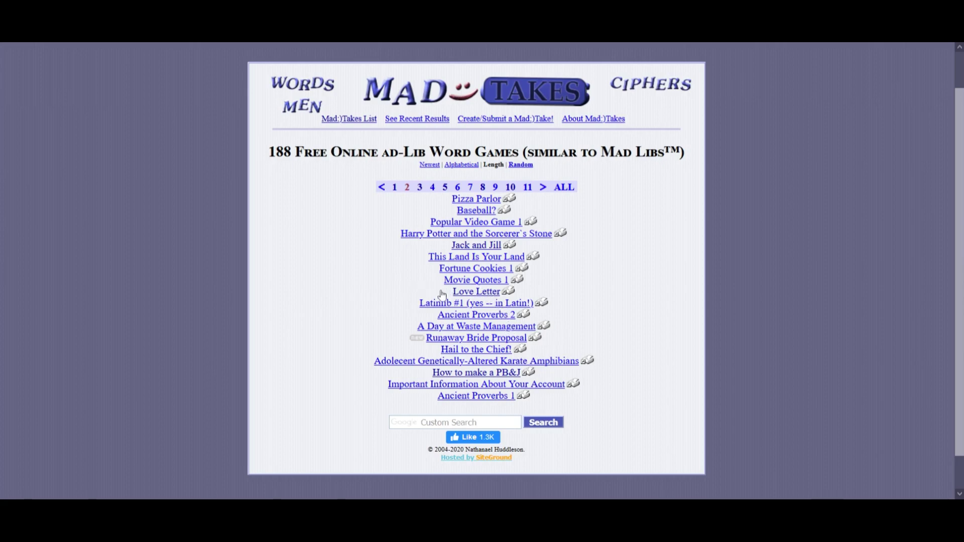
left_click(481, 292)
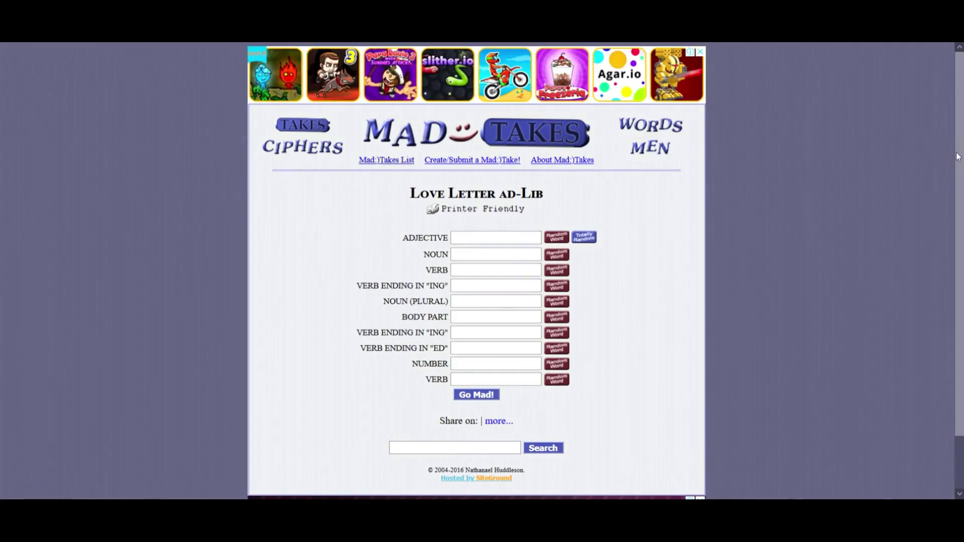
scroll(602, 264, "down", 1)
Fill the first five Love Letter blanks: brown, poo, shitting, running and condoms
left_click(496, 211)
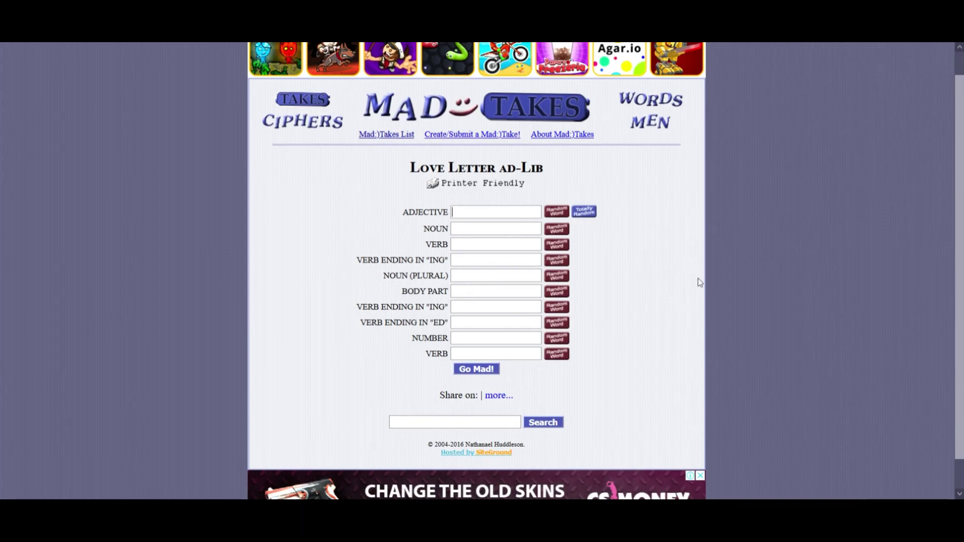
type("brown")
left_click(528, 228)
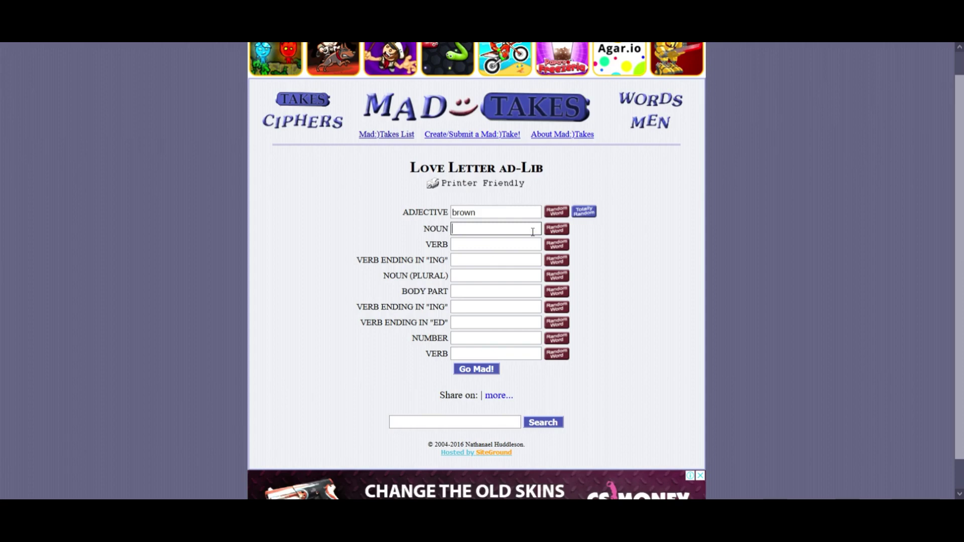
type("poo")
left_click(516, 245)
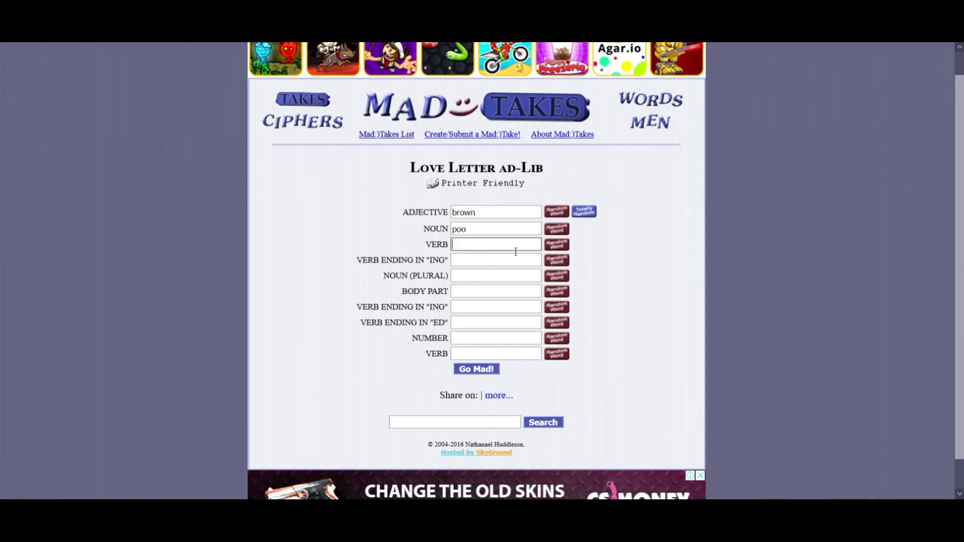
type("shitting")
left_click(514, 264)
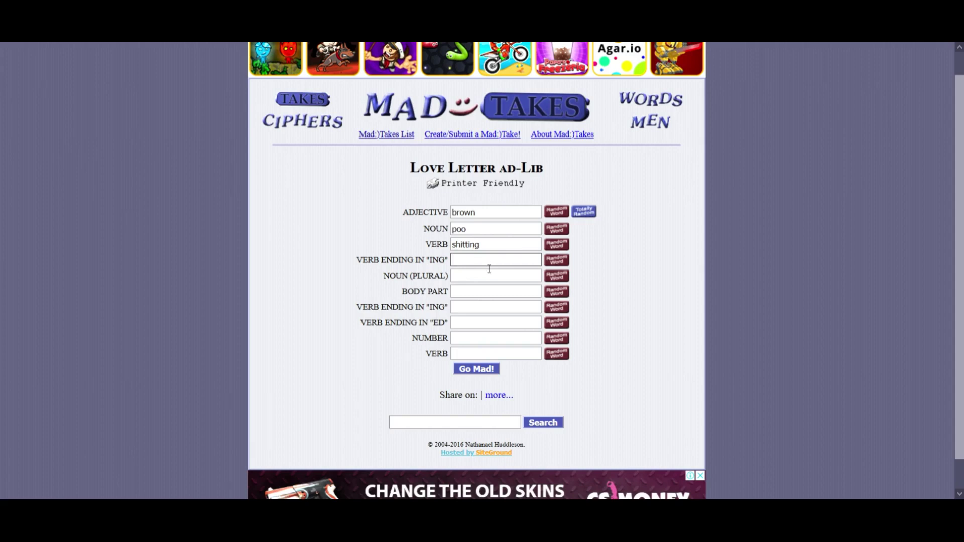
type("runn")
type("ing")
left_click(491, 275)
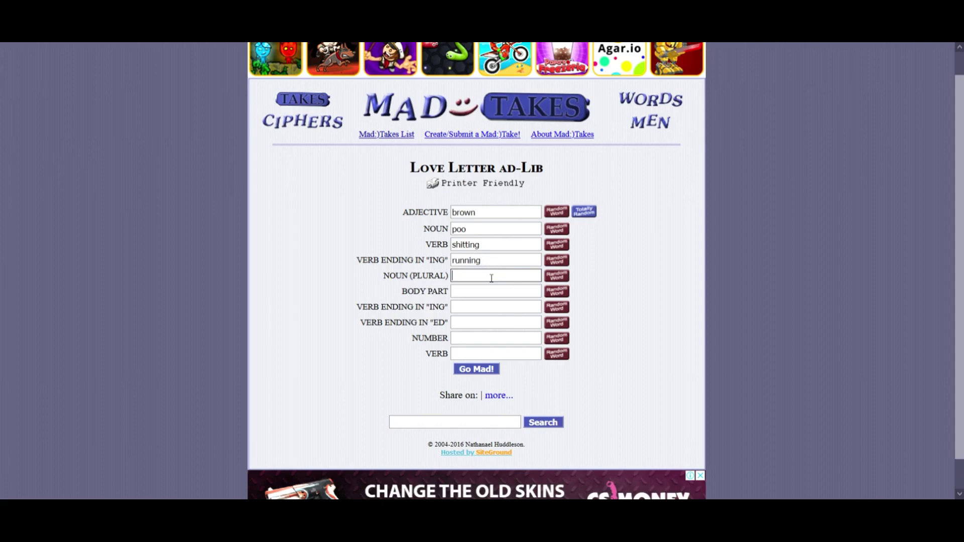
type("com")
key("BackSpace")
type("ndom")
type("s")
left_click(499, 292)
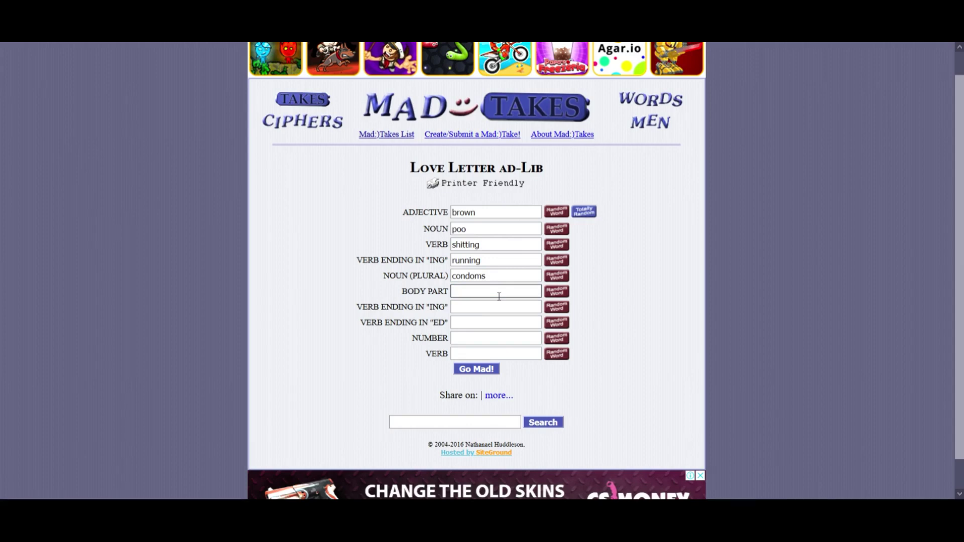
type("PP")
Fill the last Love Letter blanks with PP, falling, scared, 3802 and thinking
left_click(499, 307)
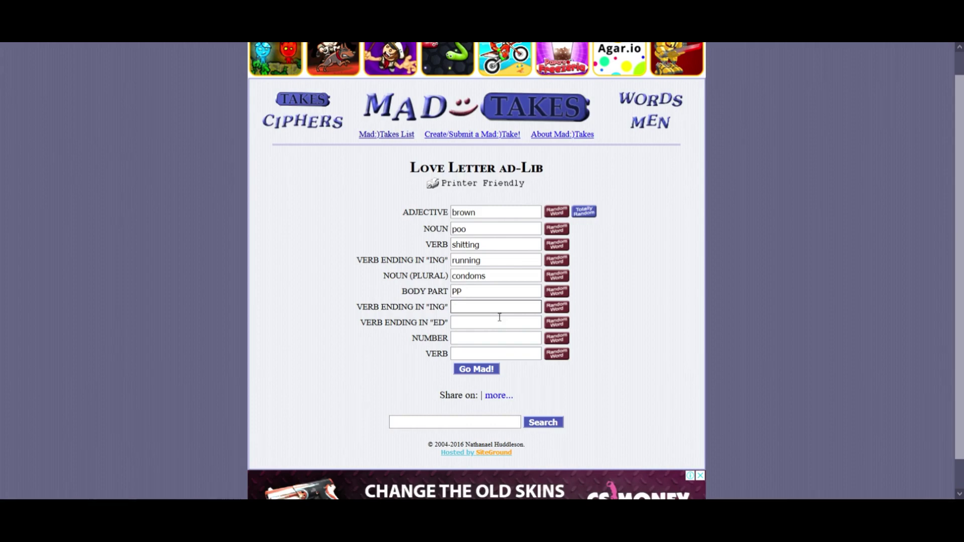
type("falling")
left_click(498, 322)
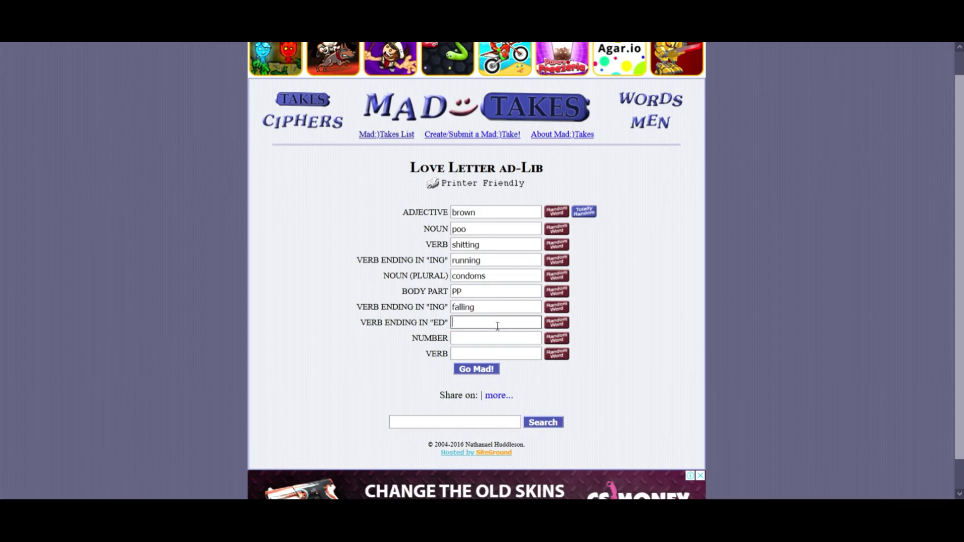
type("scared")
left_click(500, 336)
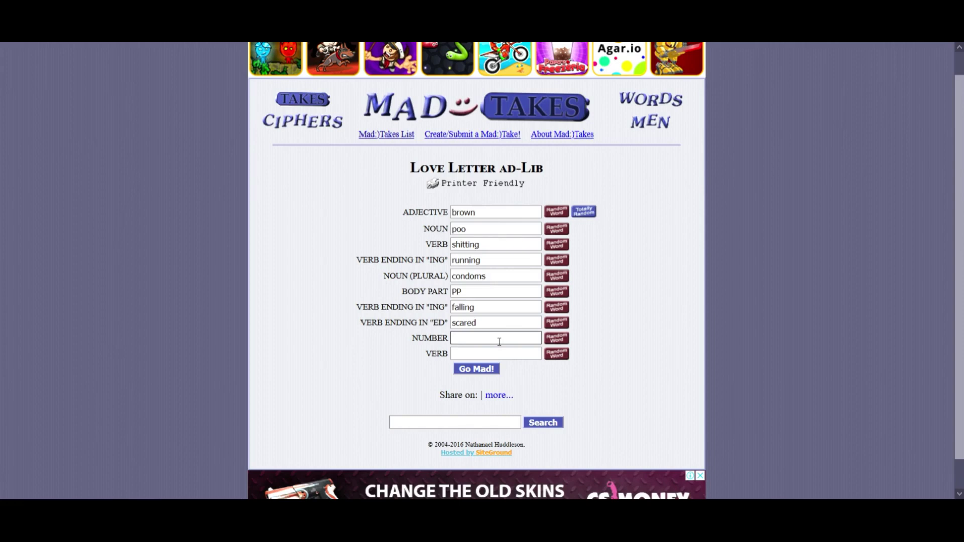
type("3802")
left_click(502, 354)
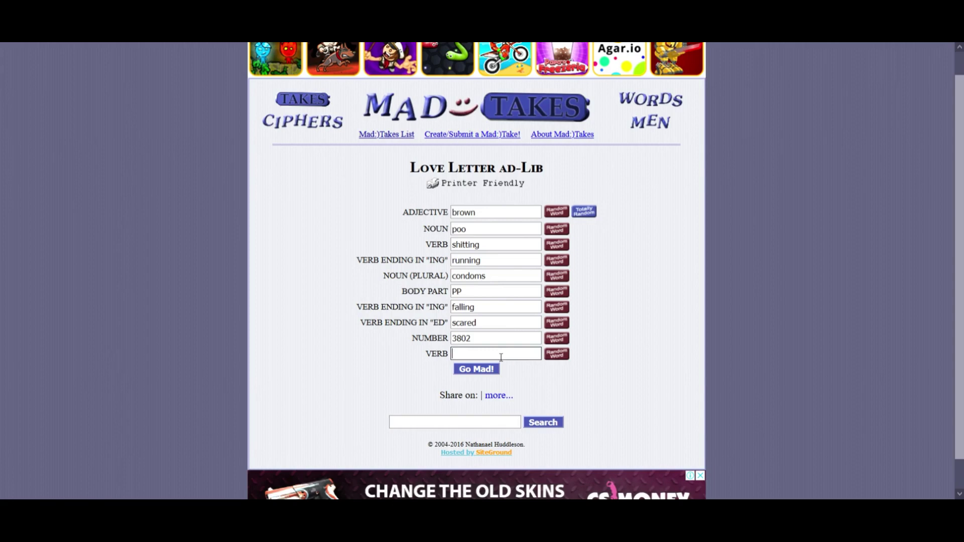
type("thinking")
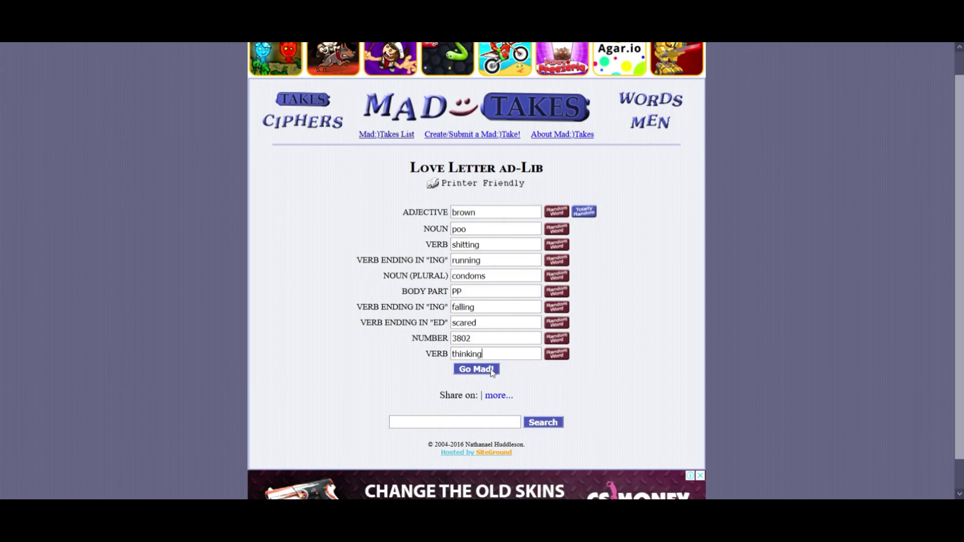
Generate the love letter and select its whole 'You are my Brown love' paragraph
left_click(492, 373)
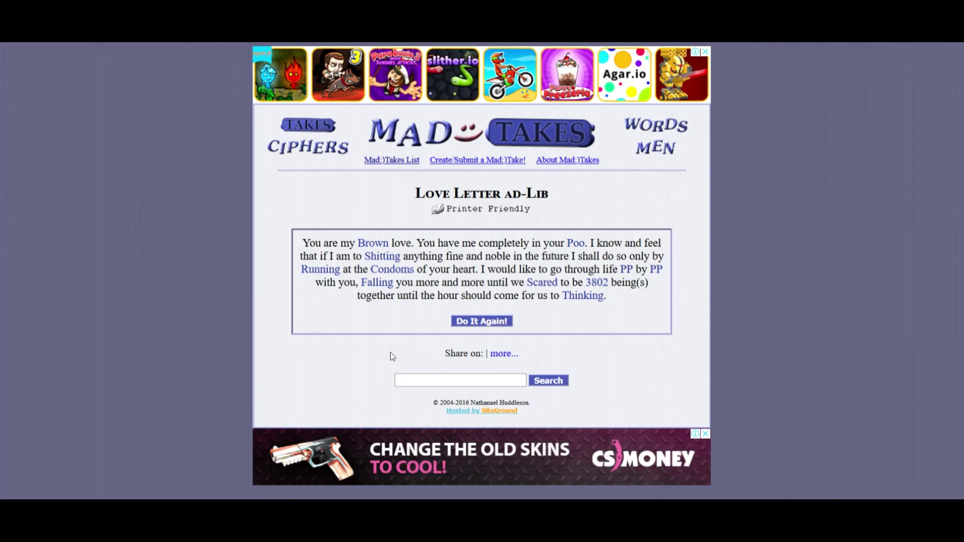
left_click_drag(623, 305, 269, 242)
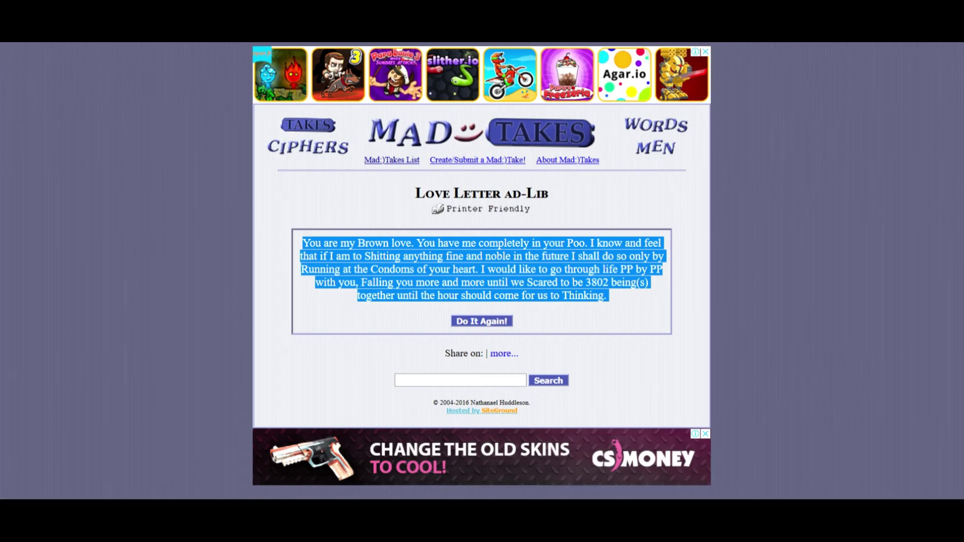
In Google Translate, swap languages and paste the love letter over the old source text
key("ctrl+Tab")
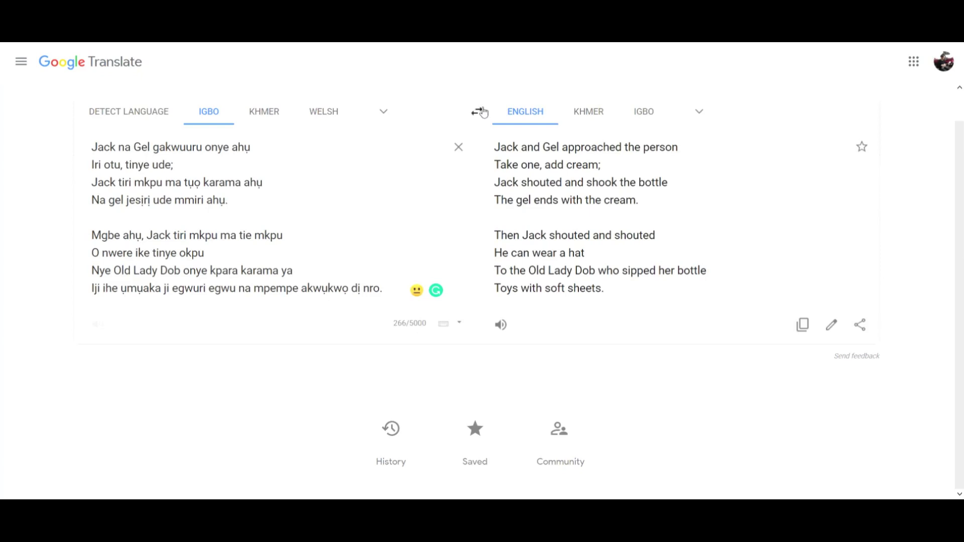
left_click(474, 112)
left_click_drag(222, 297, 82, 151)
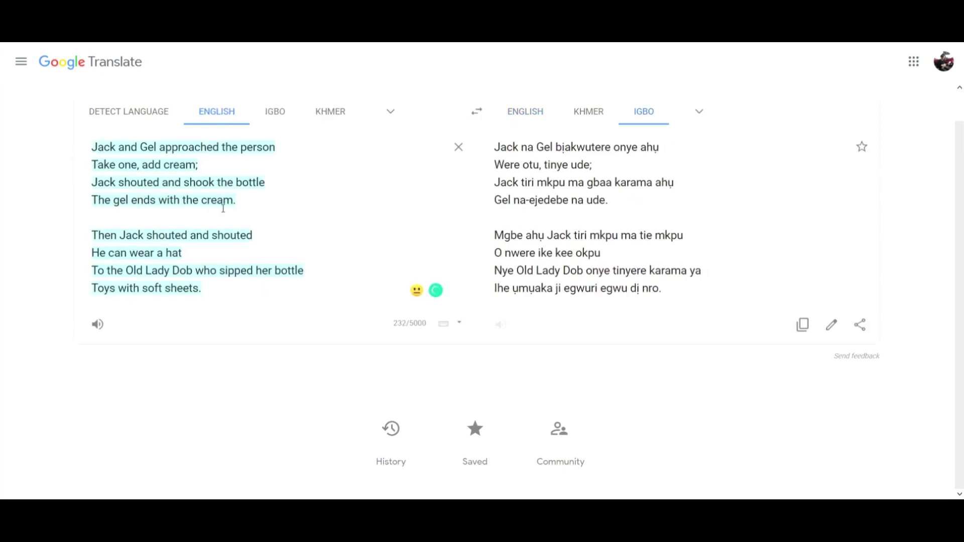
type("You are my brown love. You have me completely in your poo. I know and feel that if I am to shitting anything fine and noble in the future I shall do so only by running at the condoms of your heart. I would like to go through life PP by PP with you, falling you more and more until we scared to be 3802 being(s) together until the hour should come for us to thinking.")
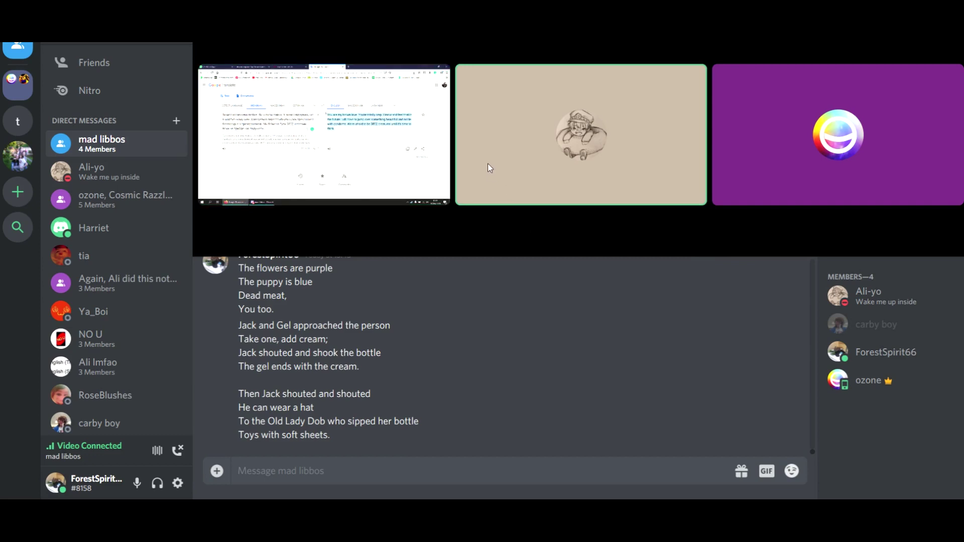
Paste the translated love letter into the mad libbos Discord chat
left_click(327, 474)
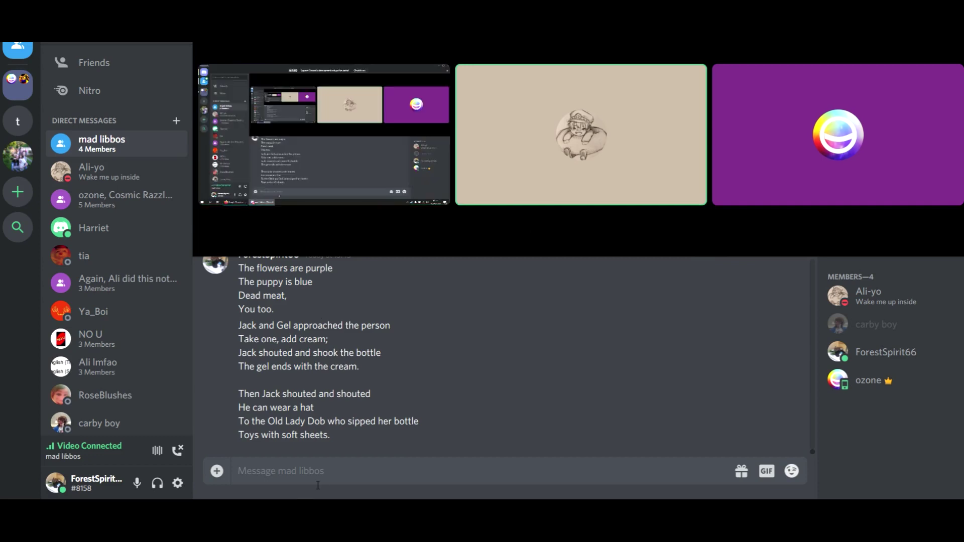
type("You are my brown love. You're totally crap. I know and feel that in the future I will have to jump over something beautiful and noble with condoms. We're afraid to be 3802 creatures until it's time to think.")
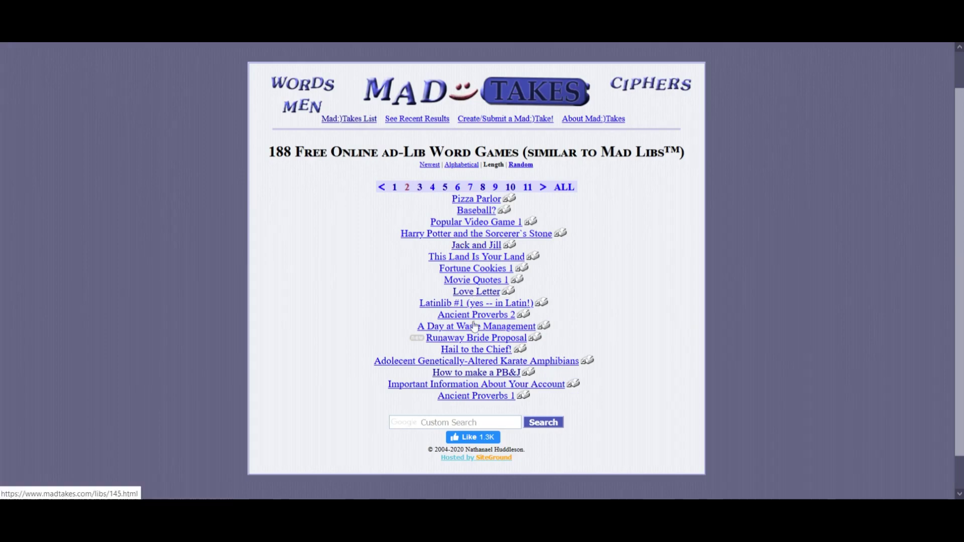
Open the How to make a PB&J ad-lib and start its COLOR blank
left_click(473, 373)
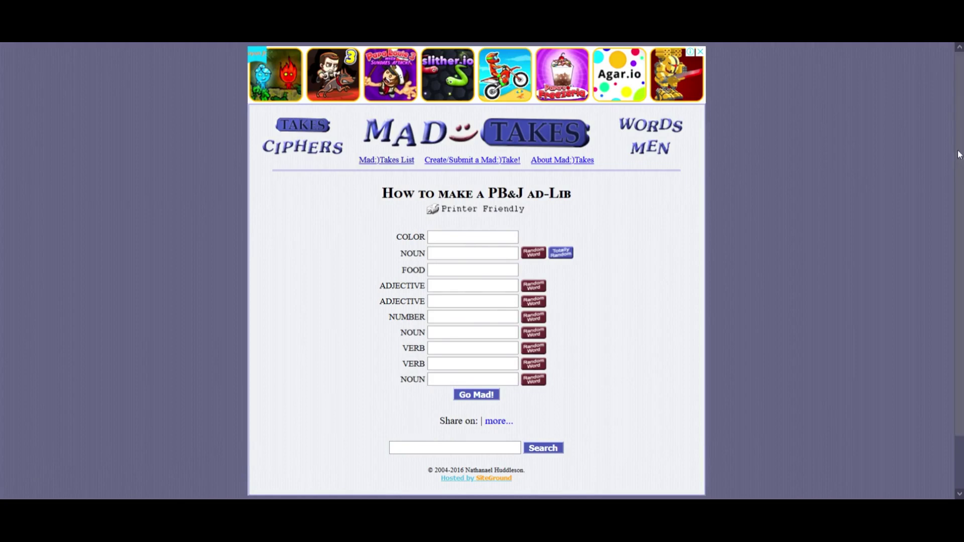
scroll(528, 211, "down", 1)
left_click(482, 201)
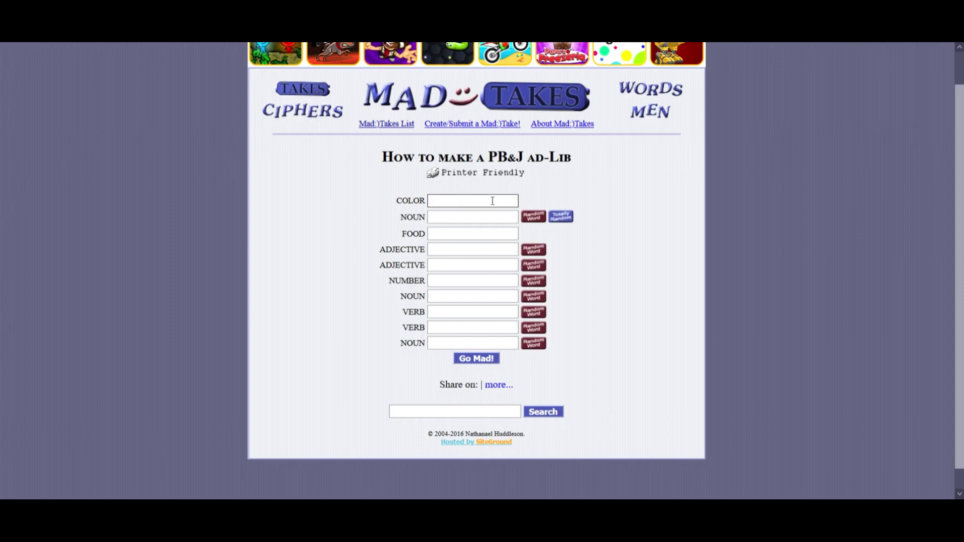
type("colourless")
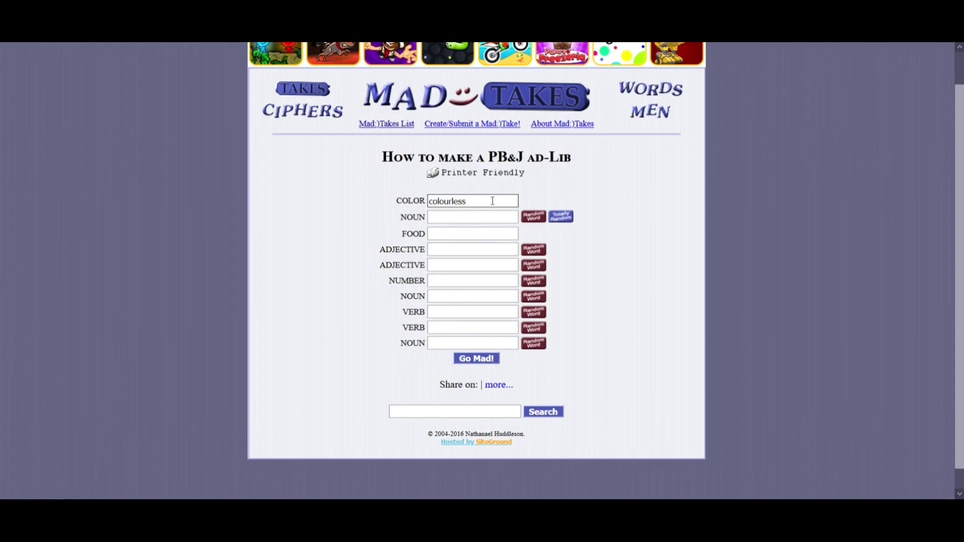
Fill the noun, food, adjective and number blanks with cocaine, weed, dirty, stinky and -1
left_click(473, 217)
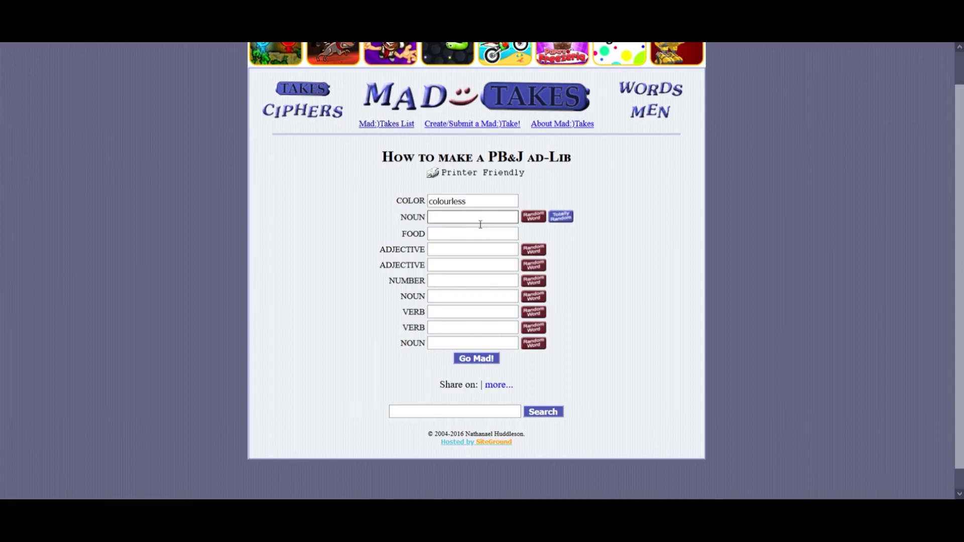
type("cocaine")
left_click(479, 234)
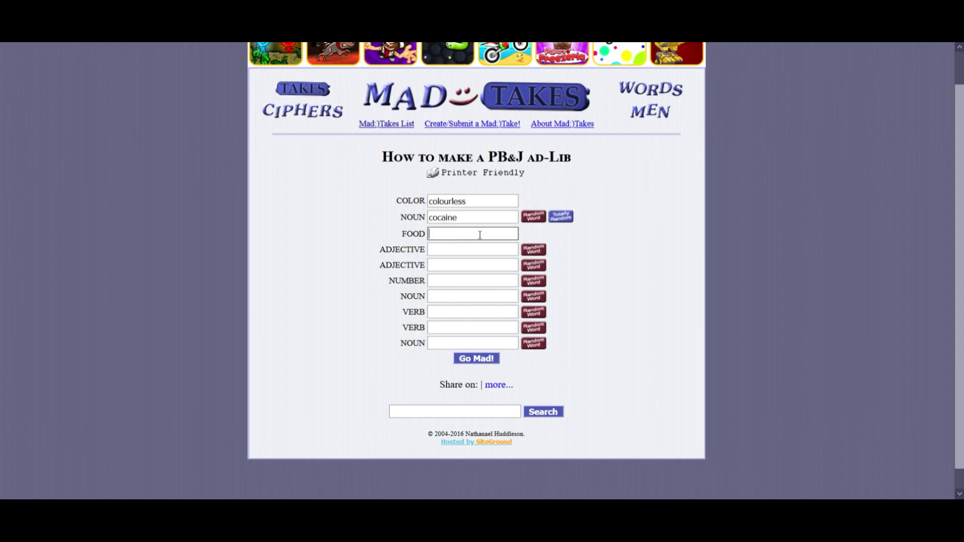
type("w")
type("eed")
type("s")
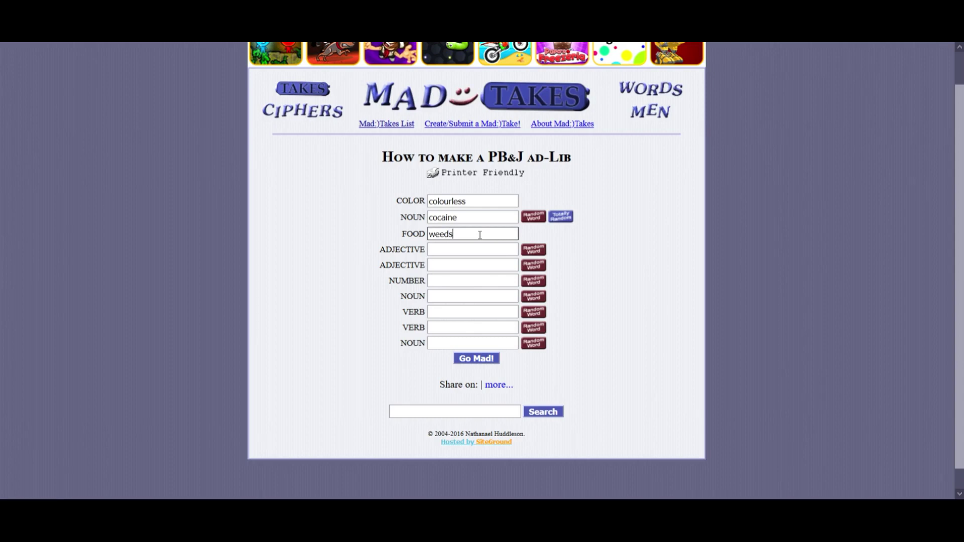
key("BackSpace")
left_click(485, 250)
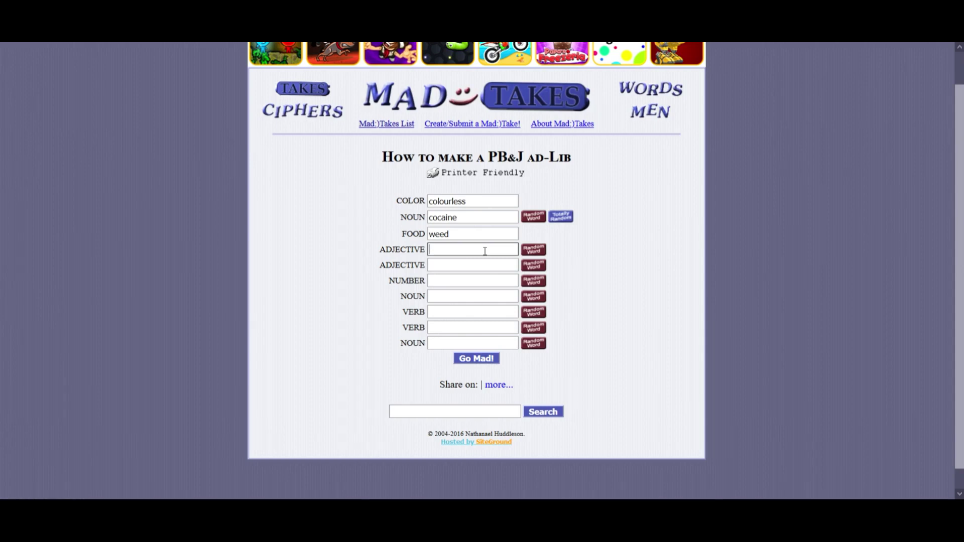
type("dirty")
left_click(486, 264)
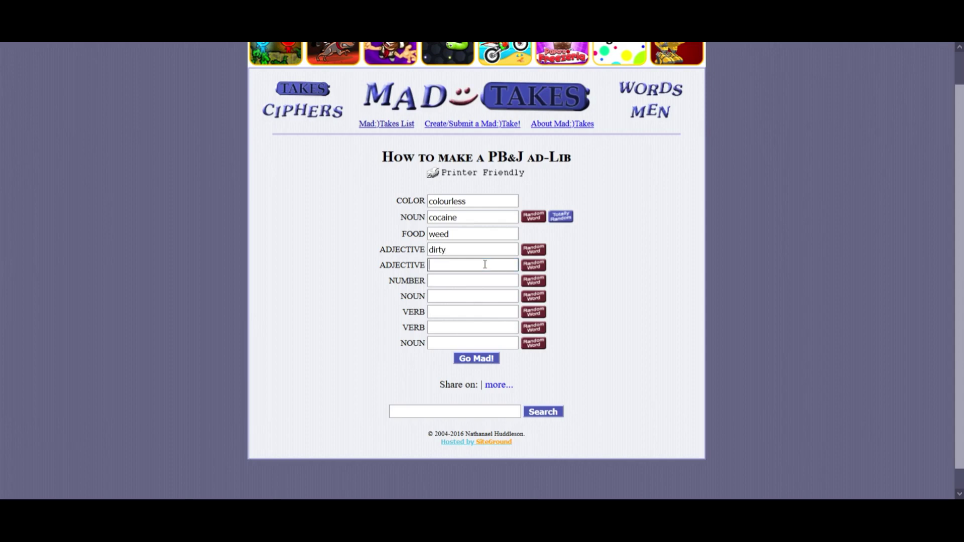
type("stinky")
left_click(480, 281)
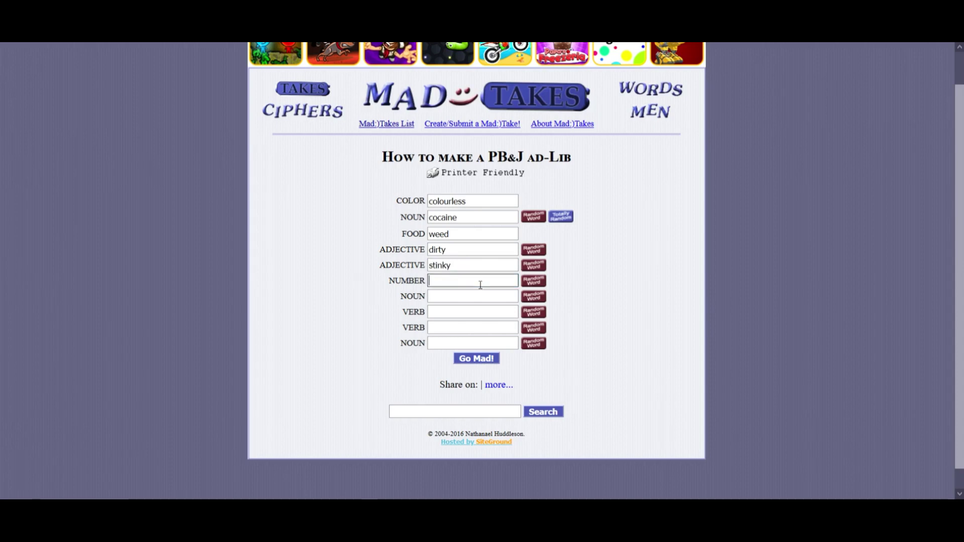
type("-1")
Enter holepunch, shag, fuck and hairspray in the last four blanks and generate the PB&J story
left_click(479, 295)
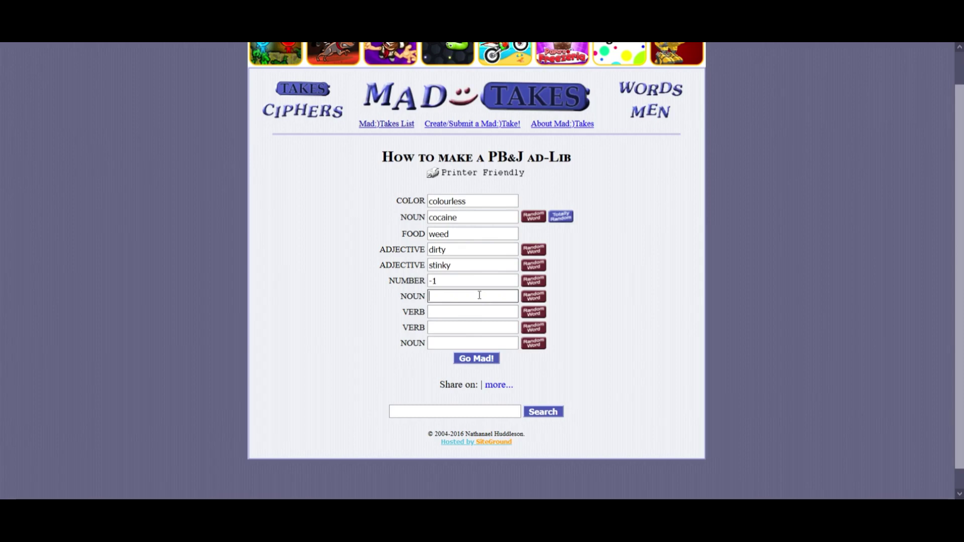
type("holepunch")
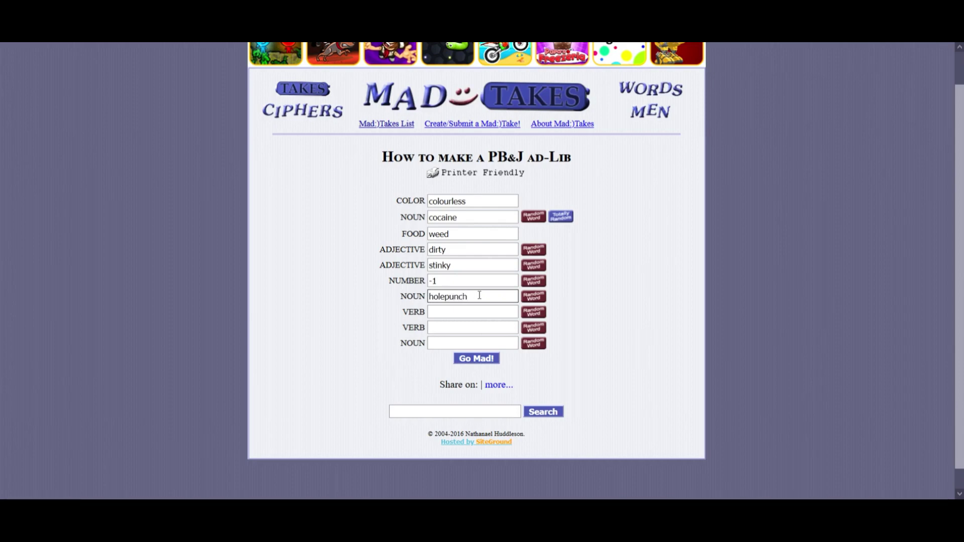
left_click(473, 313)
type("s")
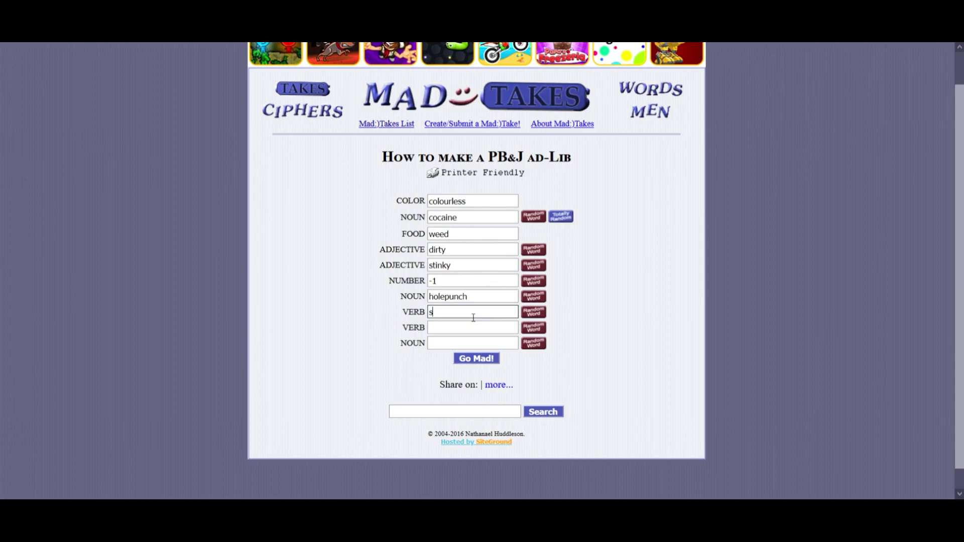
type("hag")
left_click(474, 328)
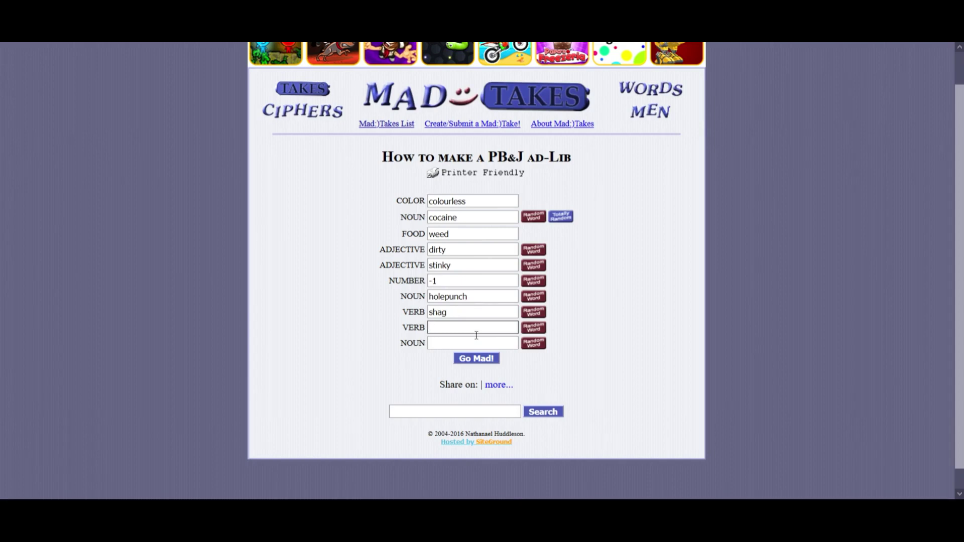
type("fuck")
left_click(474, 342)
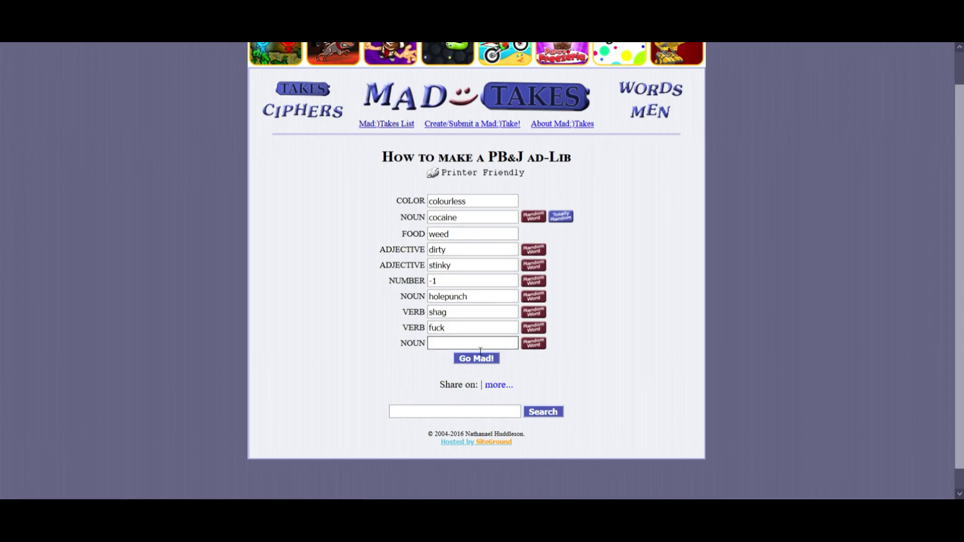
type("hairspray")
left_click(487, 361)
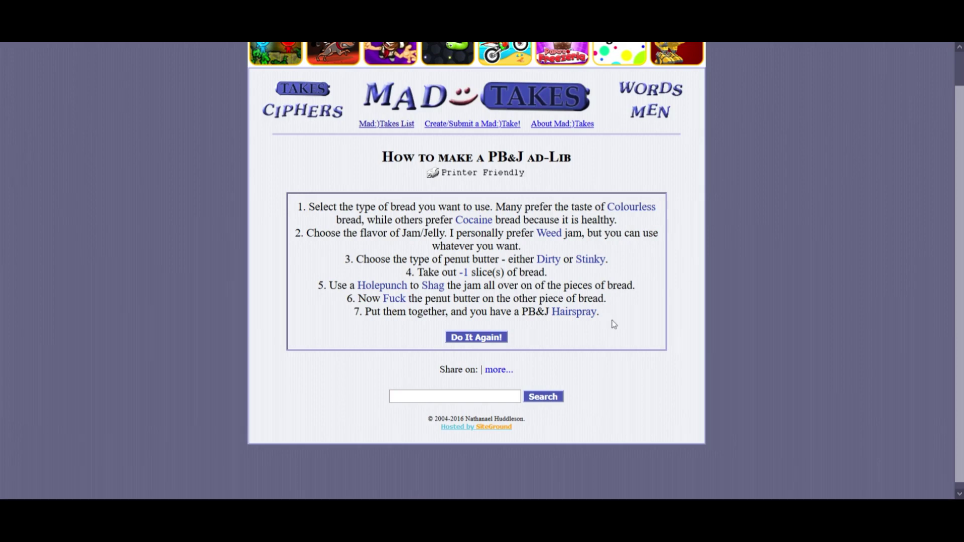
Select the generated seven-step PB&J recipe text for copying
mouse_move(603, 312)
left_mouse_down()
mouse_move(272, 224)
mouse_move(261, 204)
left_mouse_up()
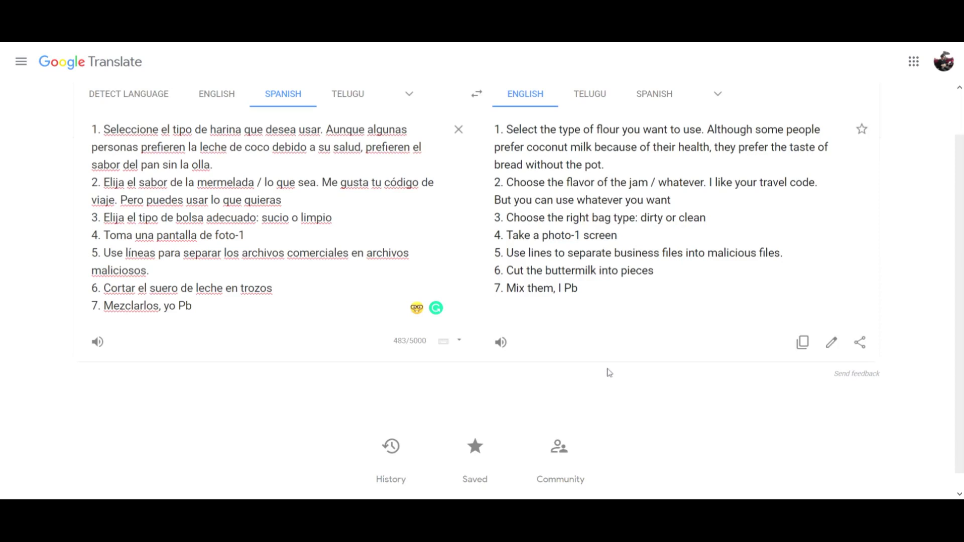
Post the back-translated recipe in Discord's group chat and return to the browser
key("alt+Tab")
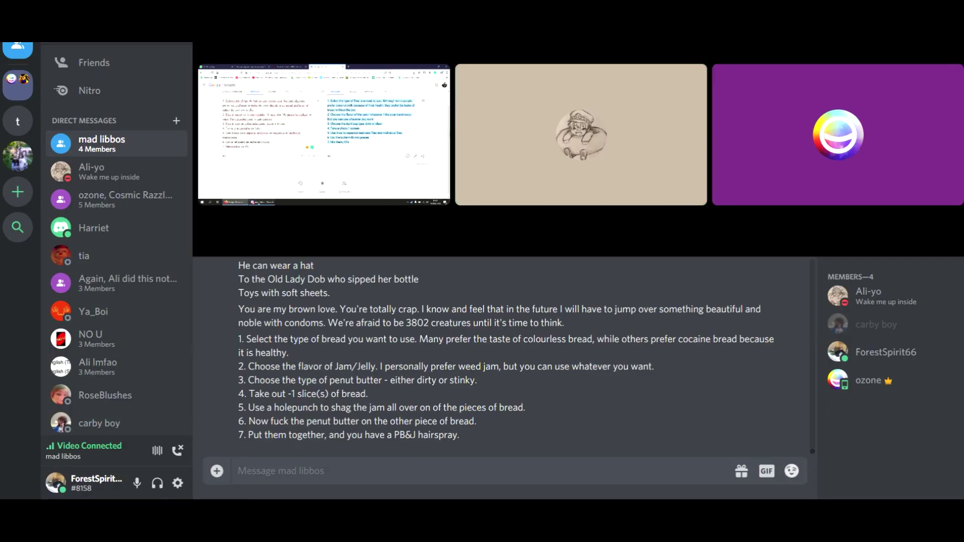
left_click(280, 471)
key("ctrl+v")
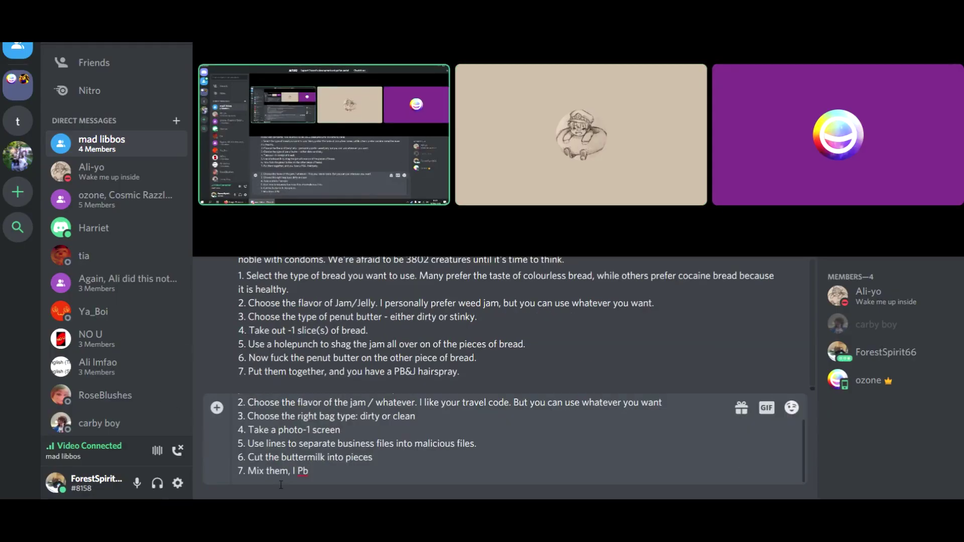
key("Return")
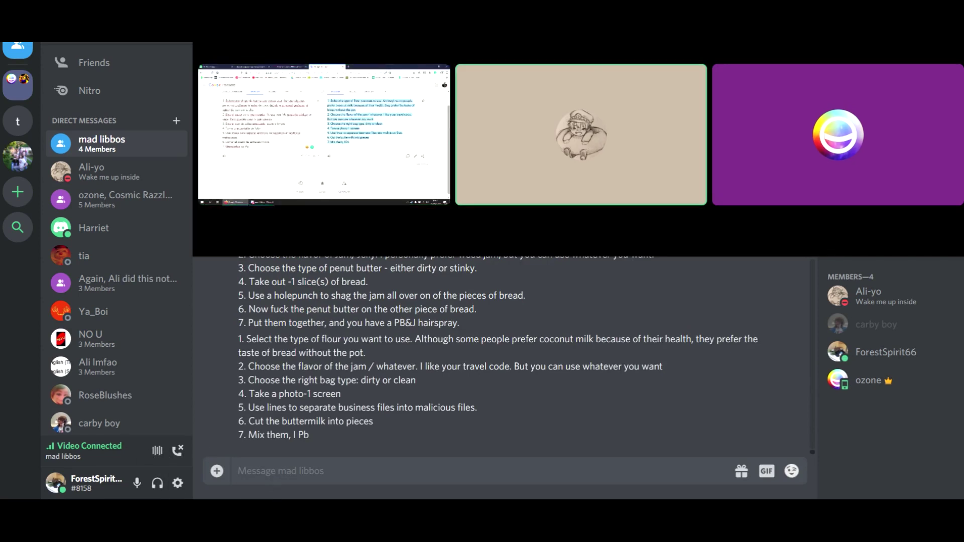
key("alt+Tab")
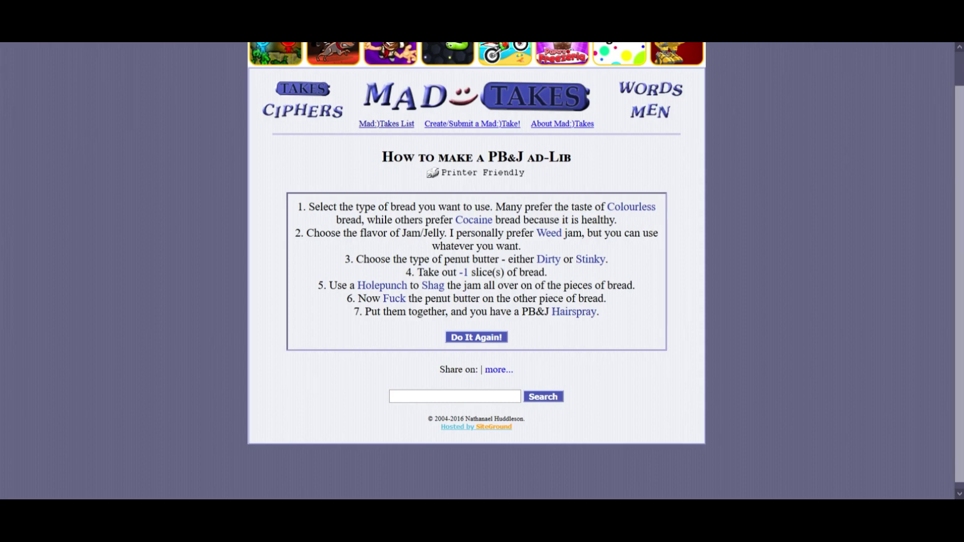
Return to the ad-lib list and open 'abducted by aliens!' from page 3
key("alt+Left")
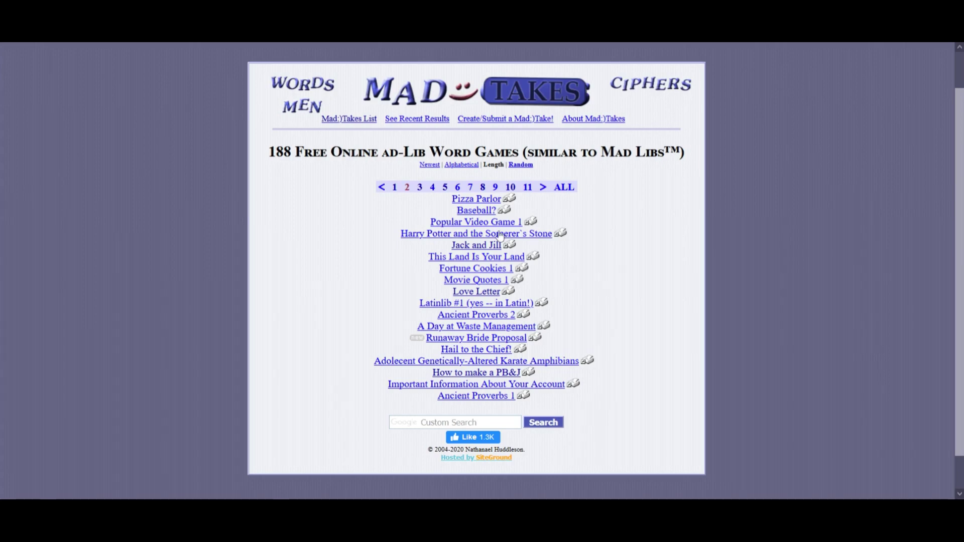
left_click(421, 187)
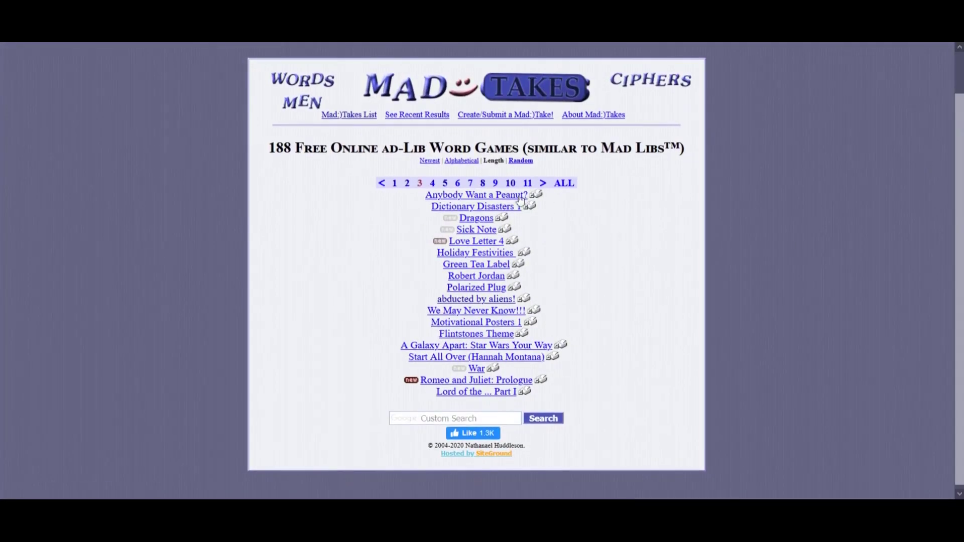
left_click(510, 303)
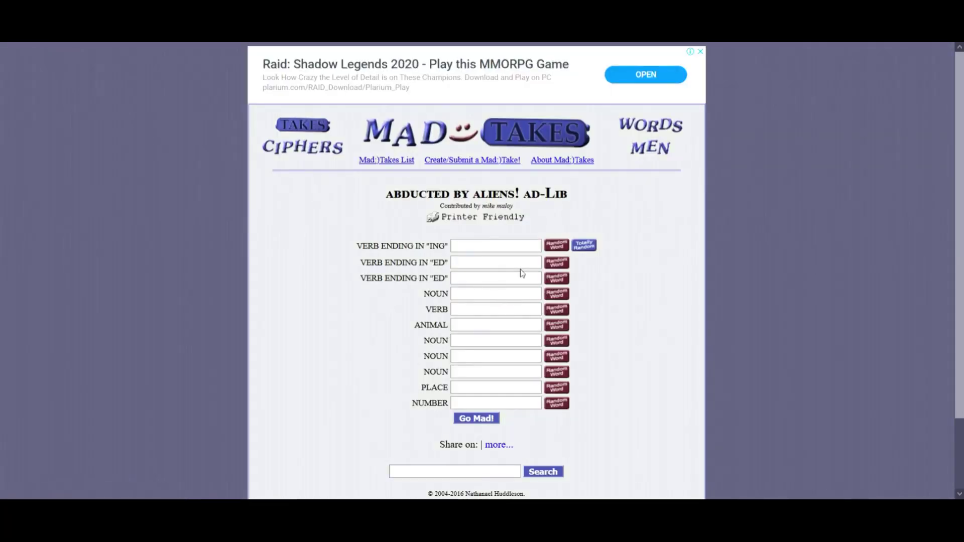
Fill the first six blanks with abducting, abducted, sniffed, butt, fart and human
left_click(497, 246)
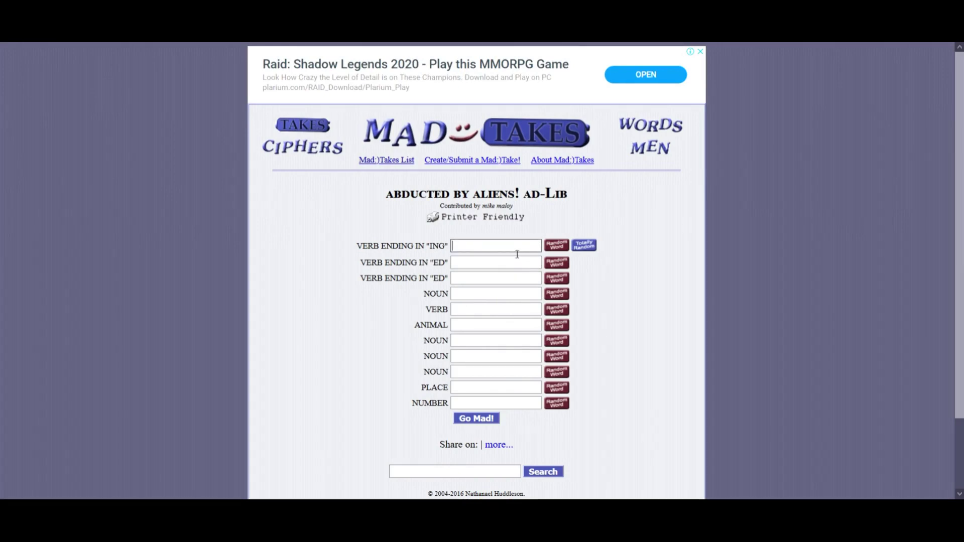
type("abducti")
type("n")
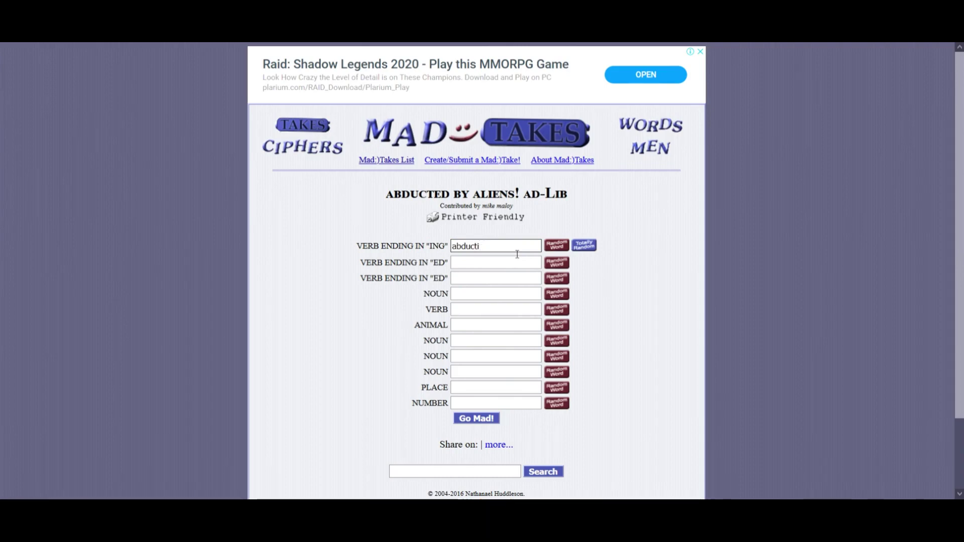
type("ng")
left_click(501, 262)
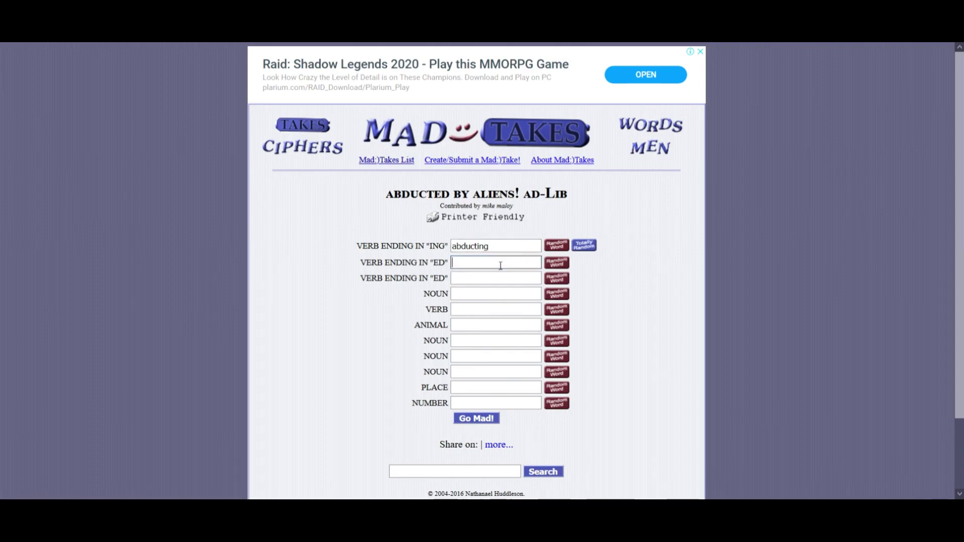
type("abducted")
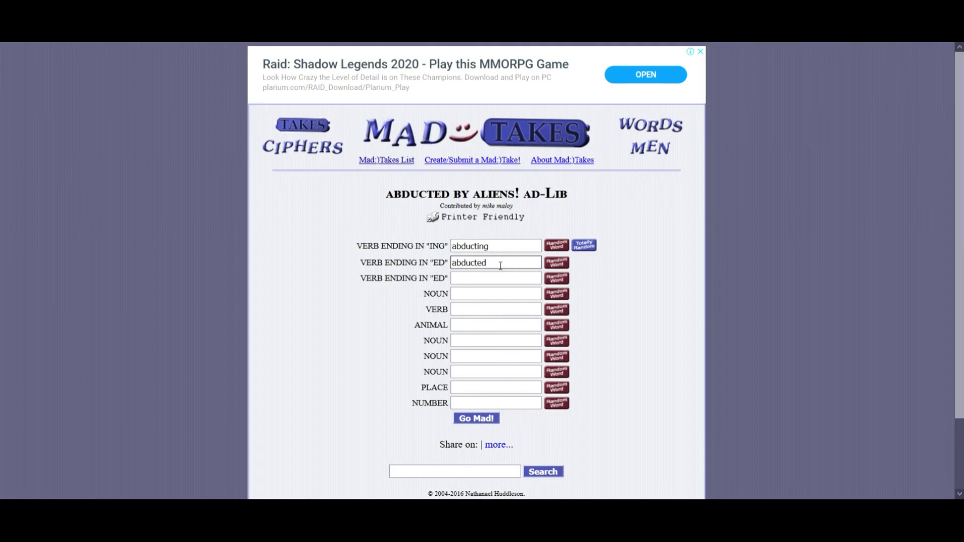
left_click(496, 279)
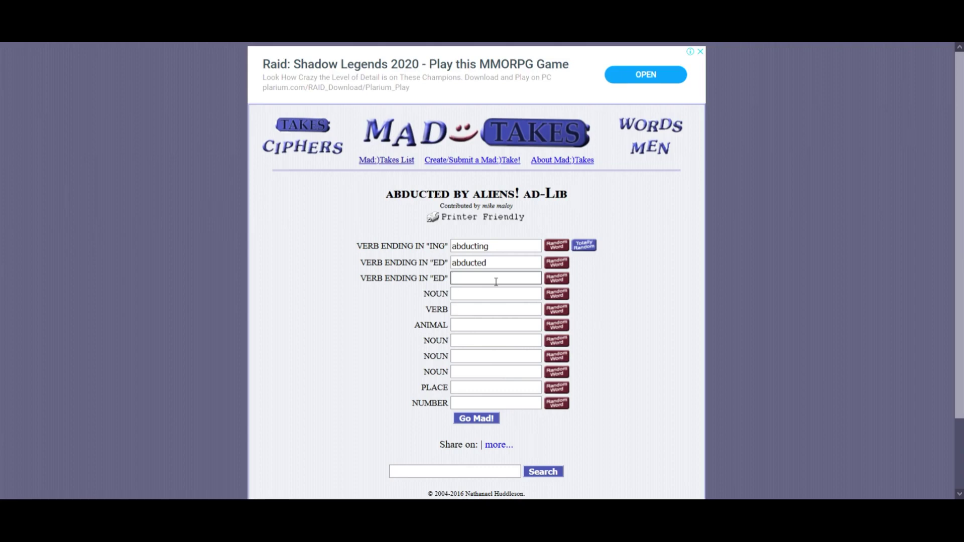
type("sniffed")
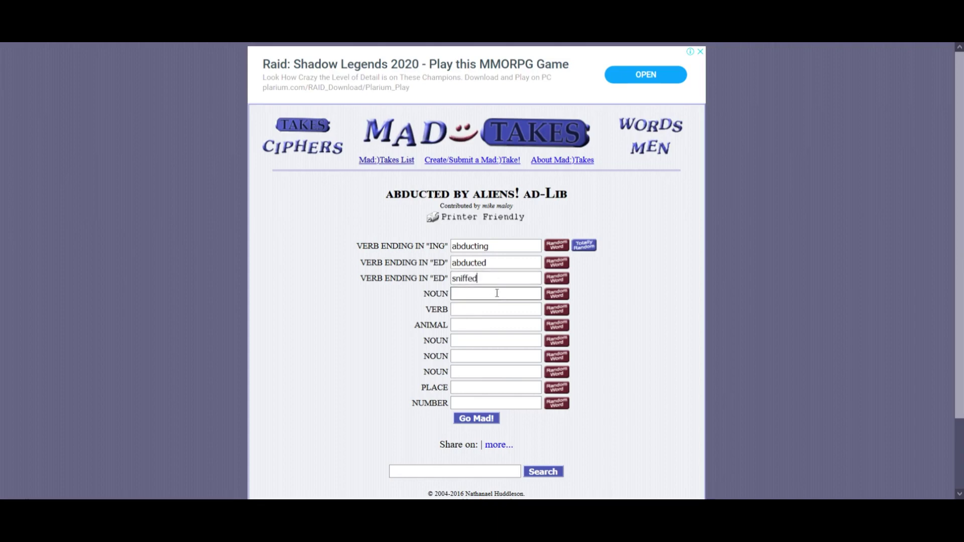
left_click(497, 295)
type("butt")
left_click(501, 307)
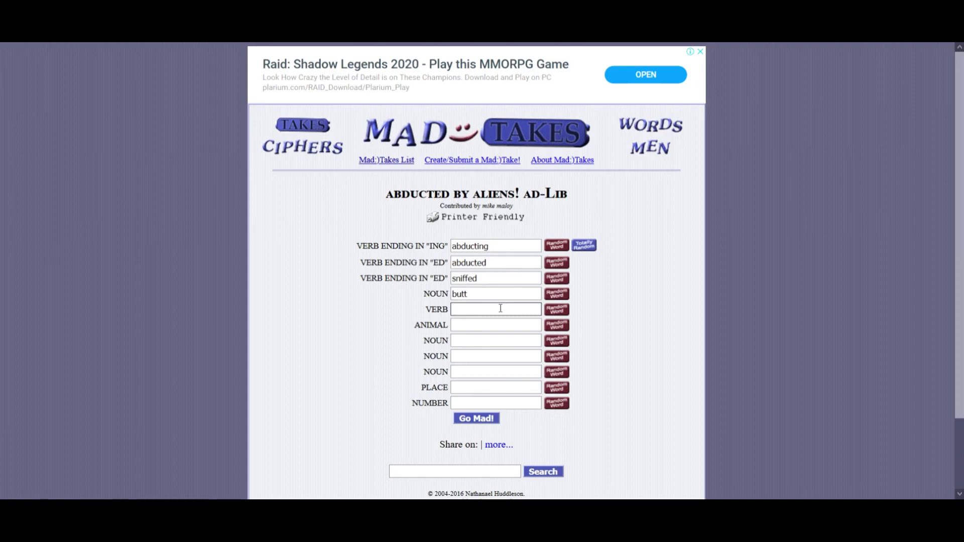
type("fart")
left_click(501, 325)
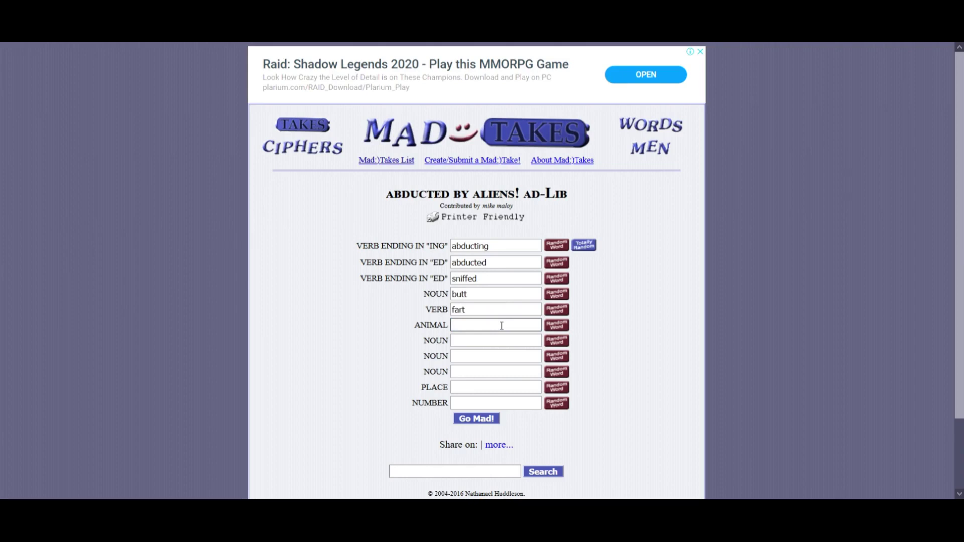
type("human")
Fill the noun and place blanks with anal beads, cream, ice cream and top shelf
left_click(502, 342)
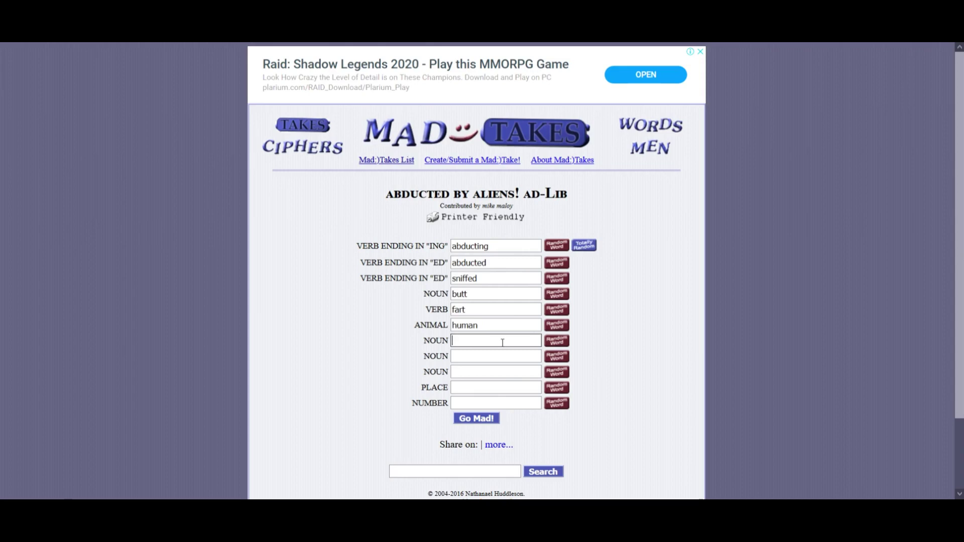
type("anal ")
type("beads")
left_click(506, 357)
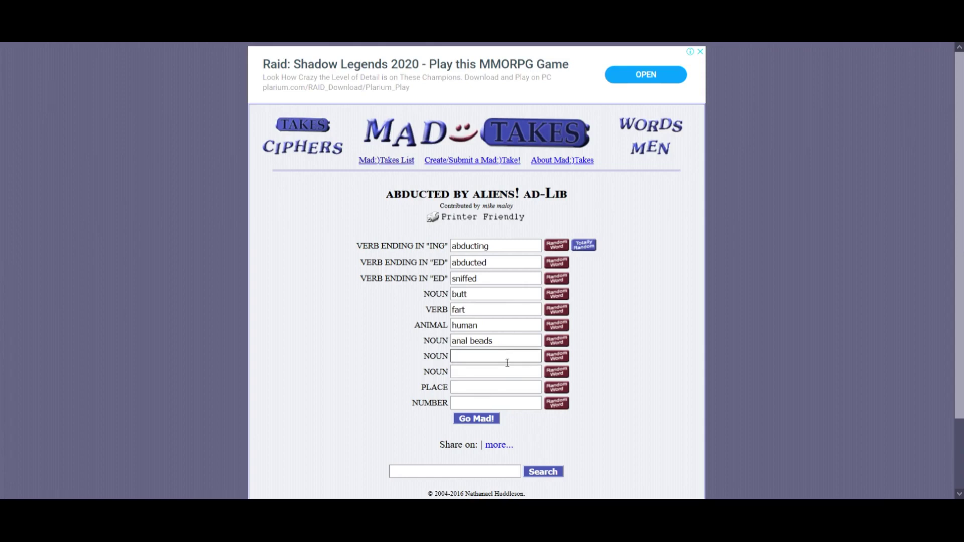
type("cream")
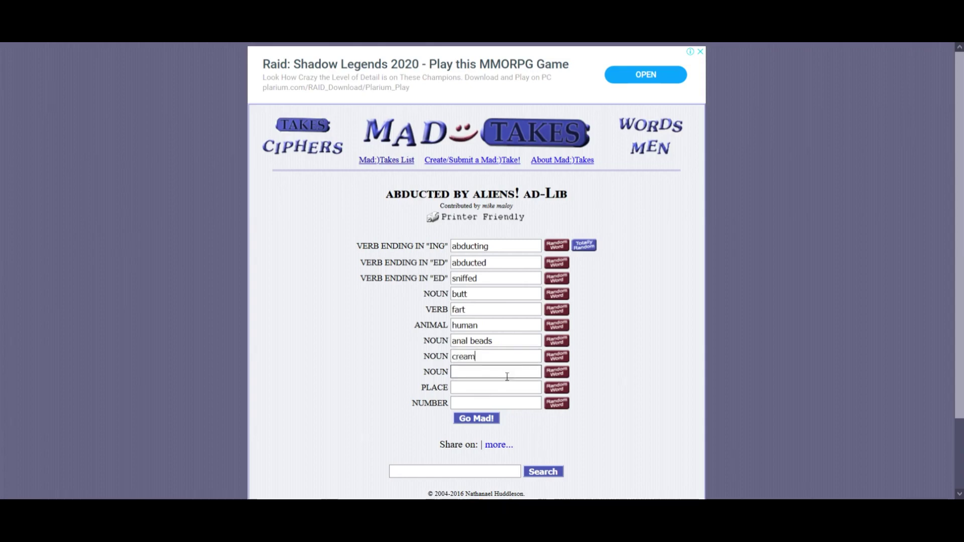
left_click(507, 373)
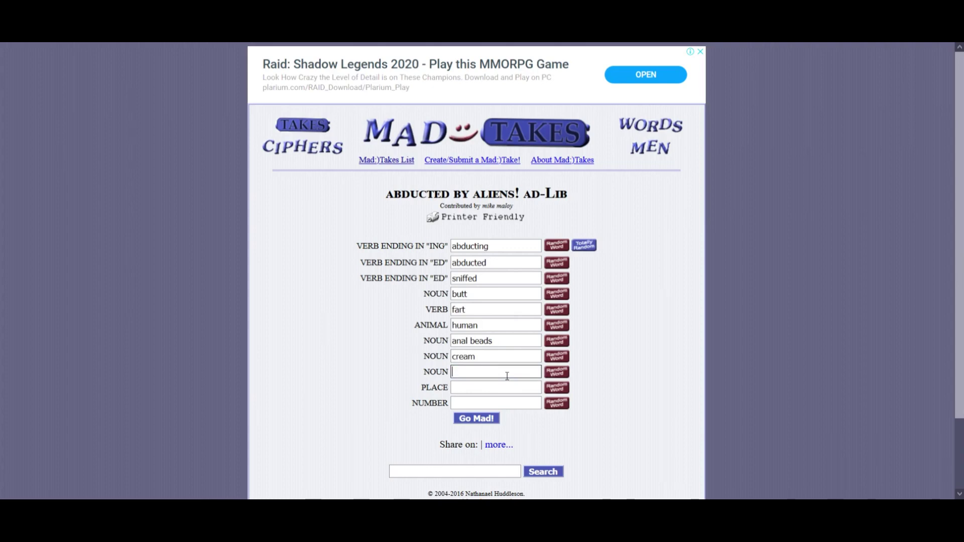
type("ice cream")
left_click(505, 388)
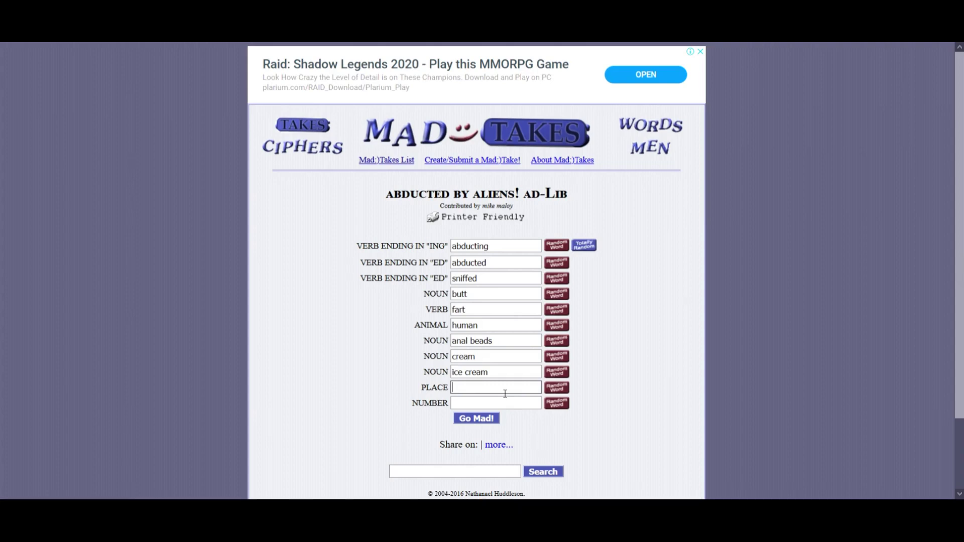
type("top shelf")
left_click(507, 403)
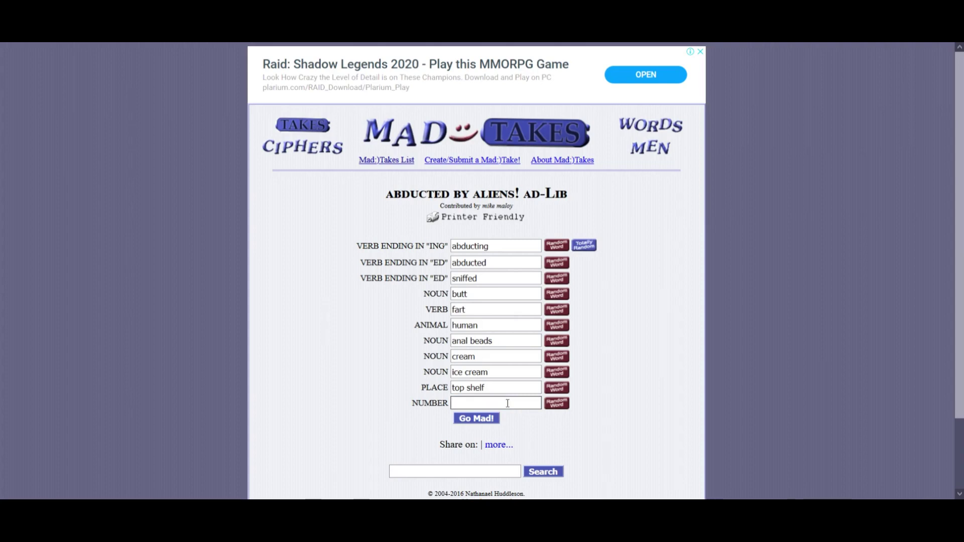
type("1")
Submit the filled Abducted by Aliens form with Go Mad! to generate the story
left_click(493, 424)
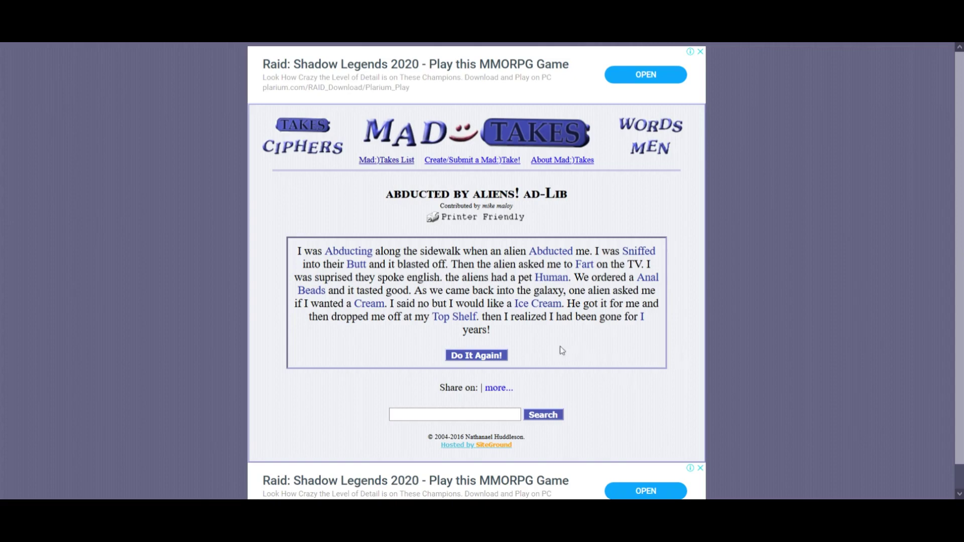
Select the alien story and translate it into another language in Google Translate
mouse_move(493, 330)
left_mouse_down()
mouse_move(316, 243)
mouse_move(467, 221)
left_mouse_up()
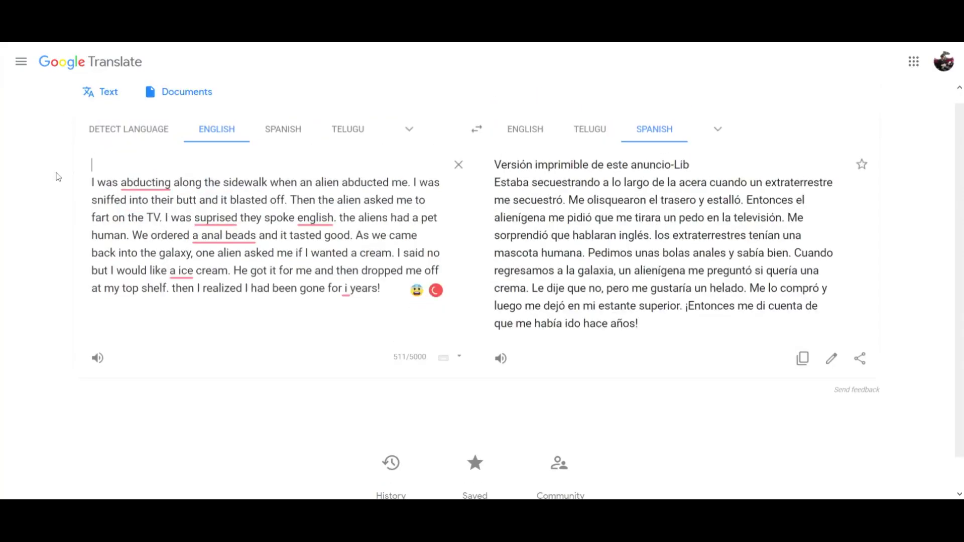
left_click(713, 141)
scroll(818, 364, "down", 1)
left_click(785, 335)
Translate the text from Scots Gaelic to Slovak, then from Slovak back to English
left_click(413, 114)
left_click(664, 176)
left_click(721, 113)
left_click(655, 359)
left_click(413, 113)
left_click(663, 260)
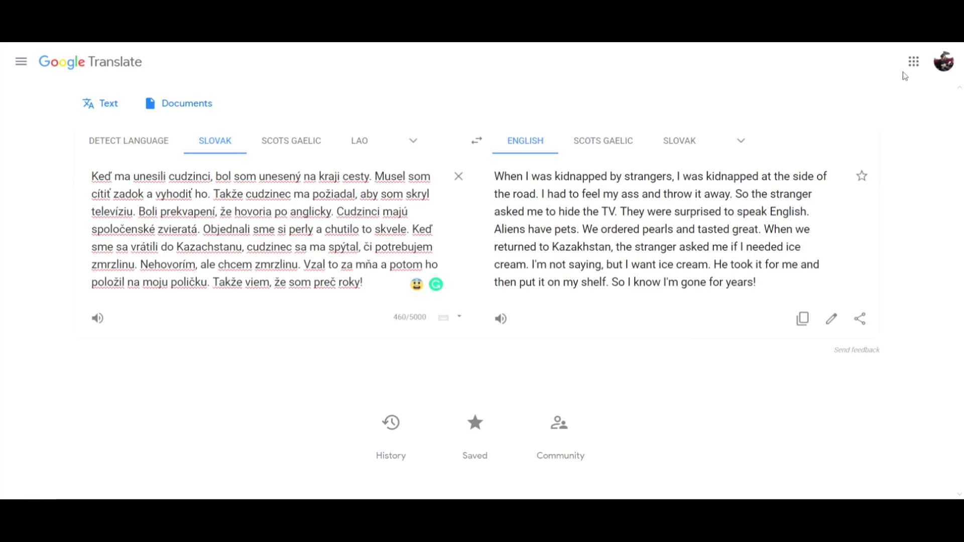
Post the garbled alien story in the mad libbos Discord chat and return to Mad Takes
key("alt+Tab")
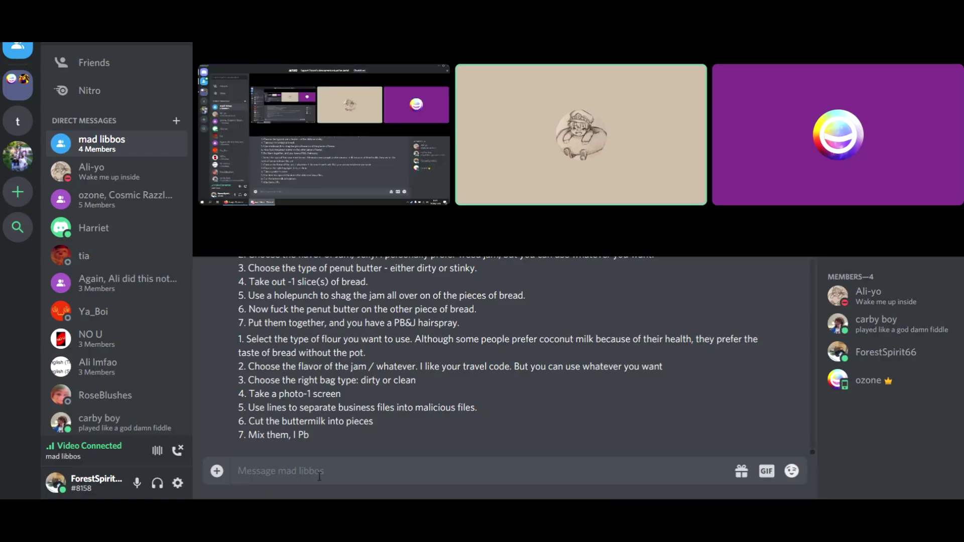
type("When I was kidnapped by strangers, I was kidnapped at the side of the road. I had to feel my ass and throw it away. So the stranger asked me to hide the TV. They were surprised to speak English. Aliens have pets. We ordered pearls and tasted great. When we returned to Kazakhstan, the stranger asked me if I needed ice cream. I'm not saying, but I want ice cream. He took it for me and then put it on my shelf. So I know I'm gone for years!")
key("Return")
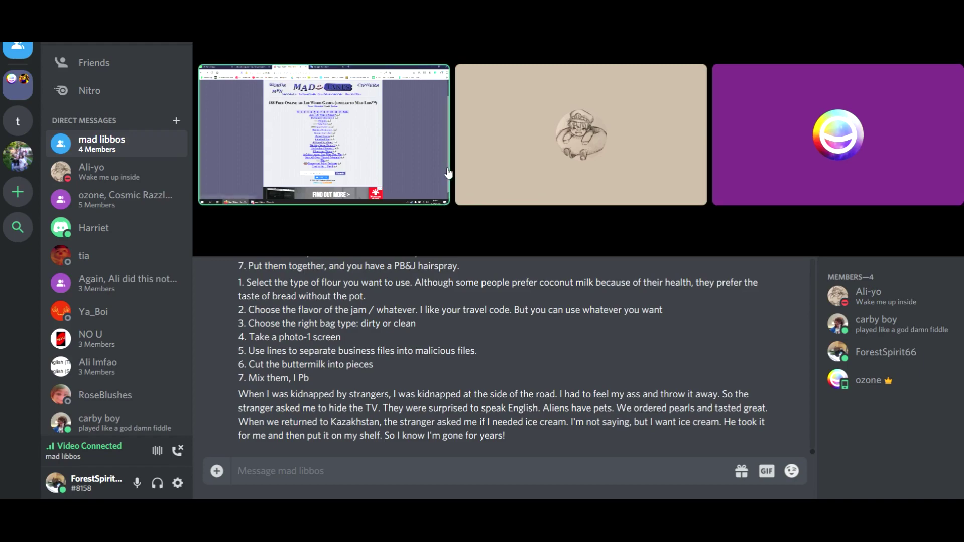
key("alt+Tab")
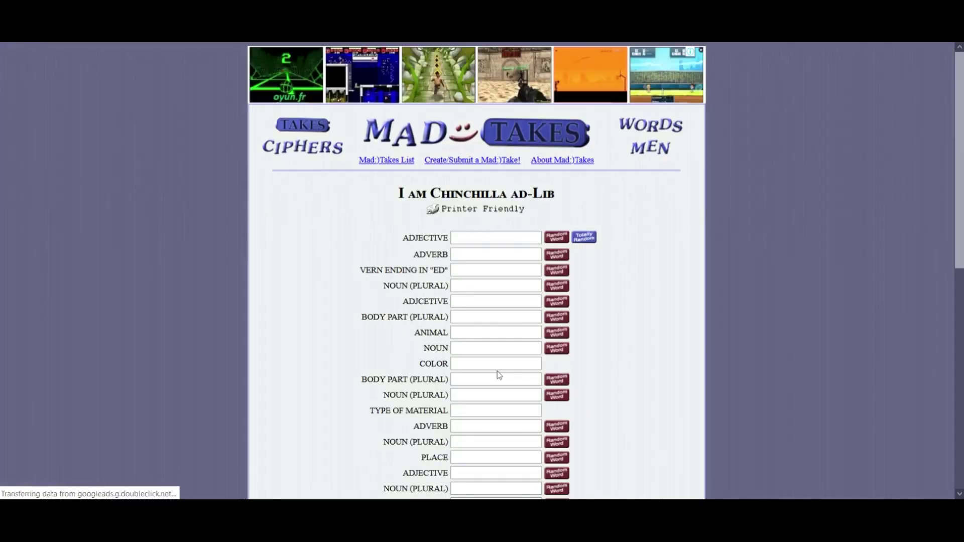
scroll(944, 181, "down", 2)
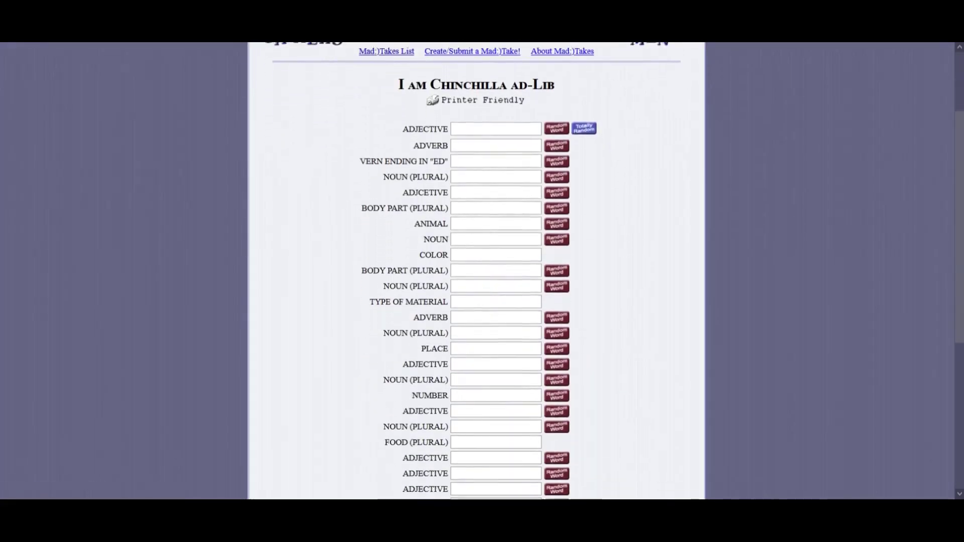
scroll(943, 302, "down", 4)
scroll(944, 301, "down", 2)
scroll(944, 301, "up", 1)
scroll(944, 302, "up", 2)
scroll(944, 302, "up", 2)
scroll(944, 302, "down", 3)
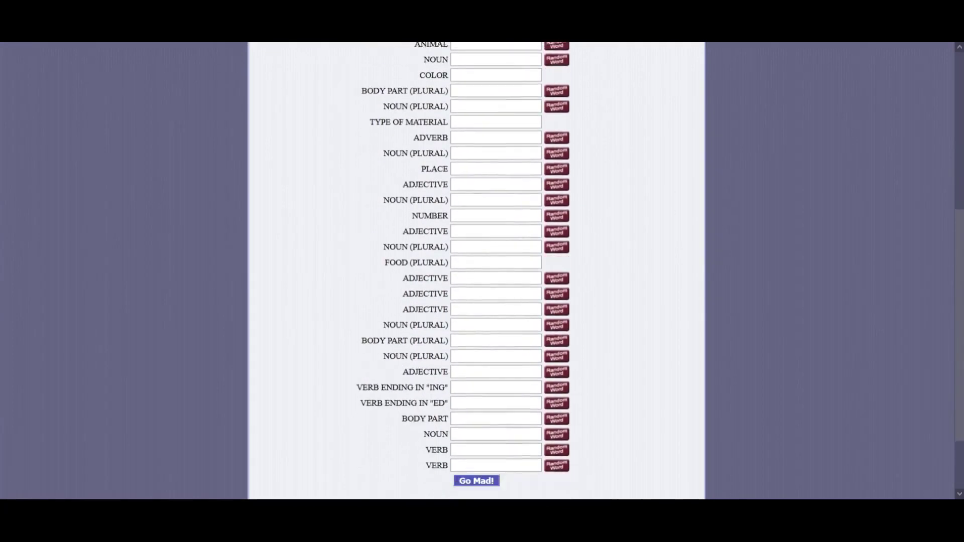
scroll(944, 301, "down", 1)
scroll(944, 301, "up", 3)
scroll(944, 302, "up", 2)
scroll(945, 302, "up", 1)
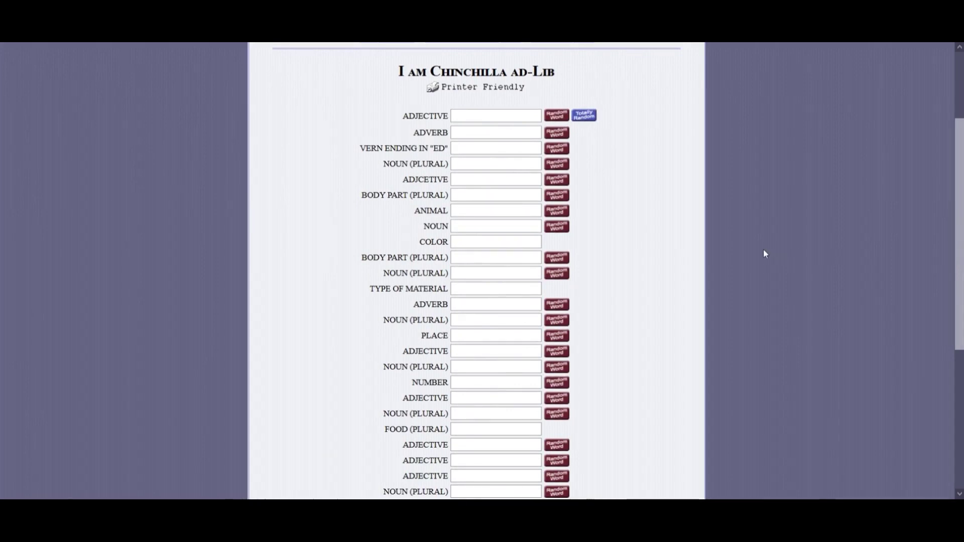
Fill the first five fields from black and slowly, correcting the mistyped second adjective
left_click(532, 121)
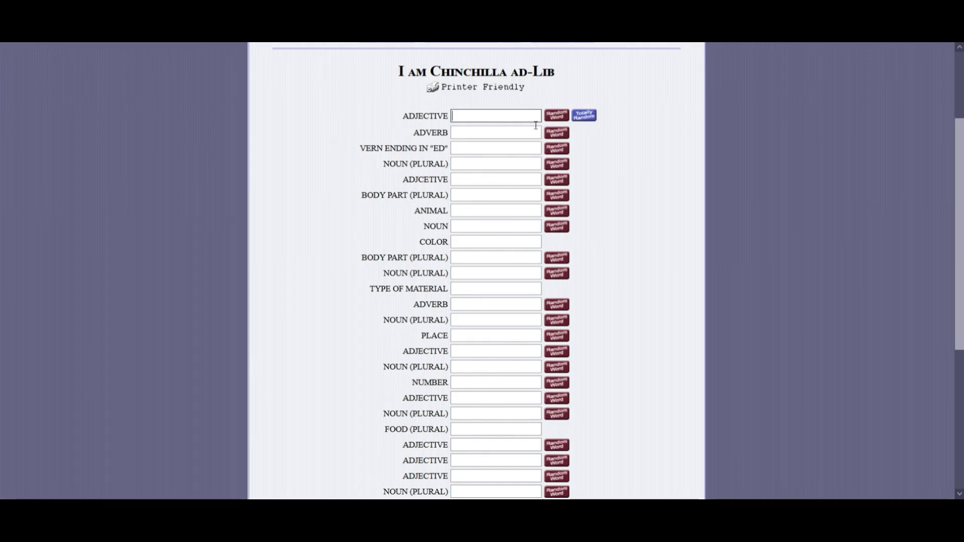
type("black")
left_click(519, 135)
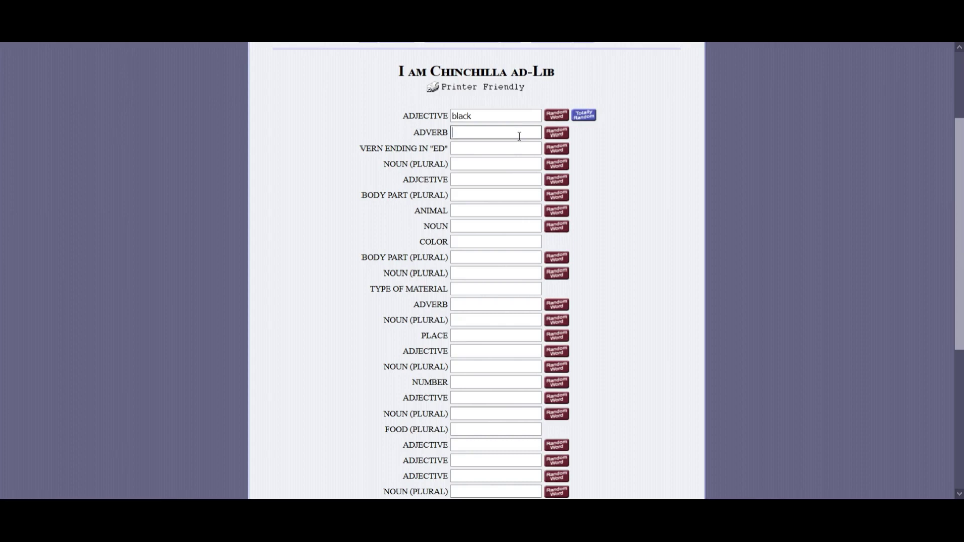
type("slowly")
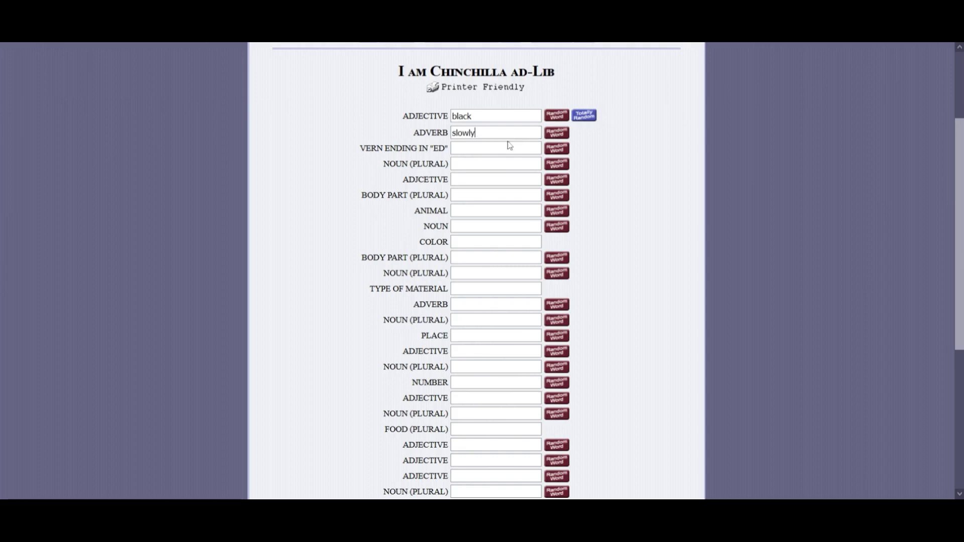
left_click(512, 148)
type("quick")
type("ened")
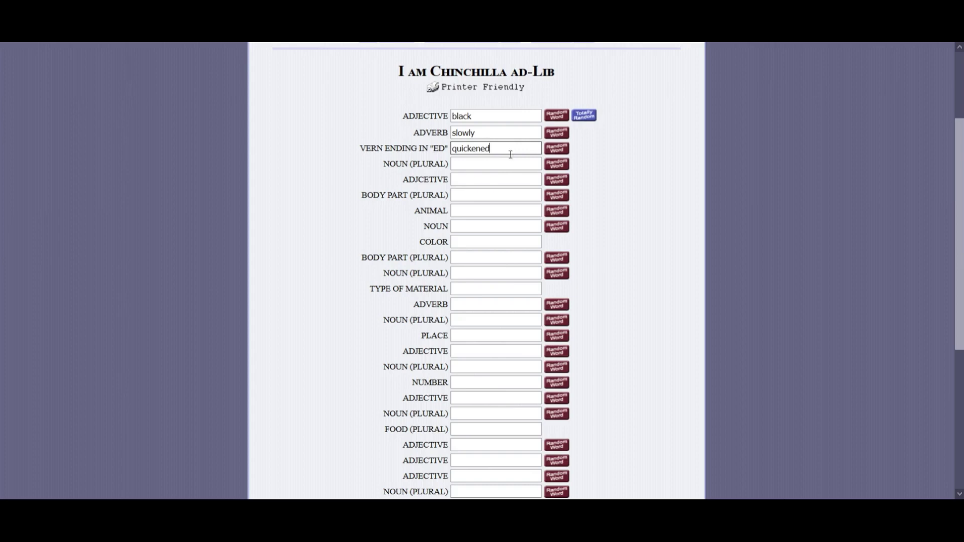
left_click(507, 164)
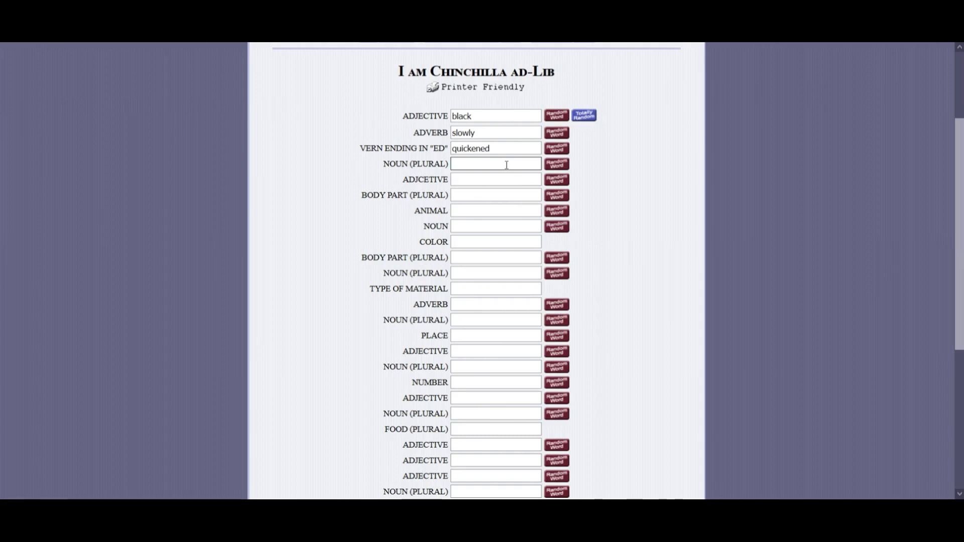
type("boxes")
left_click(497, 196)
left_click(503, 180)
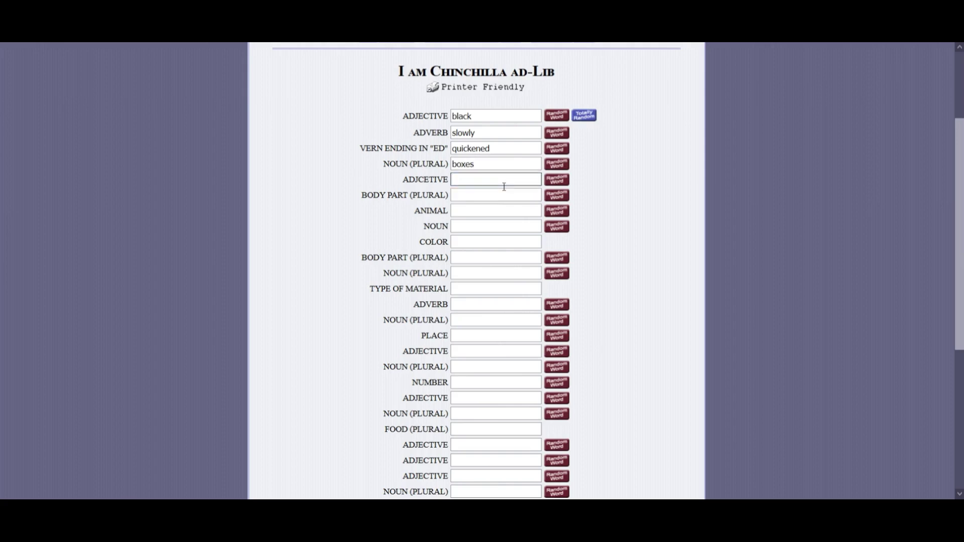
type("ba")
key("BackSpace")
key("BackSpace")
type("fat")
Fill the body part through material fields, including porcupine, leaf, bronze, envelopes and wool
left_click(504, 195)
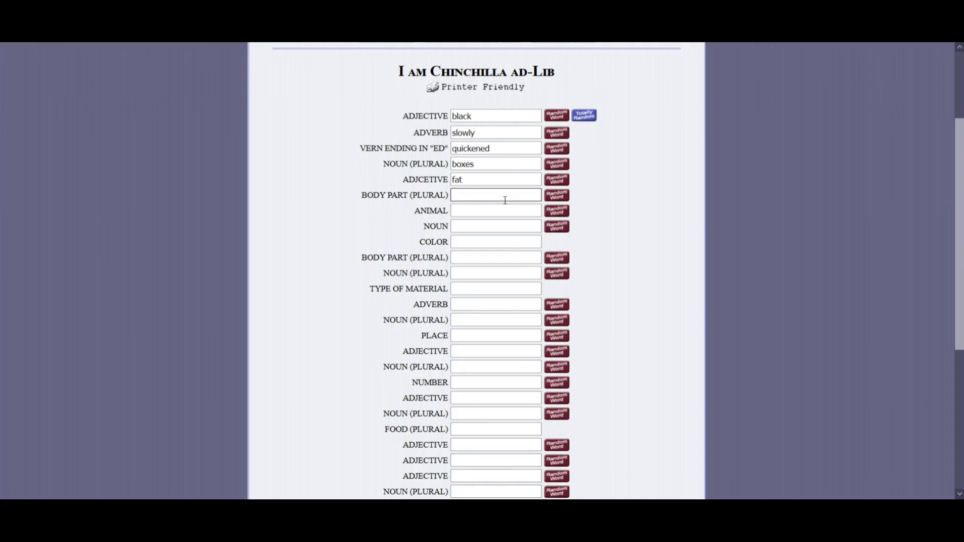
type("breasts")
left_click(510, 211)
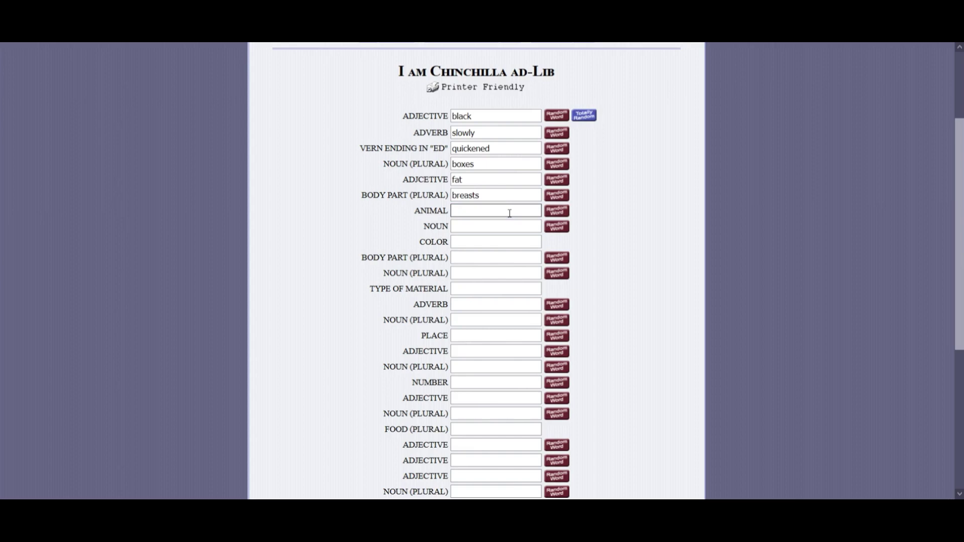
type("porcupine")
left_click(506, 226)
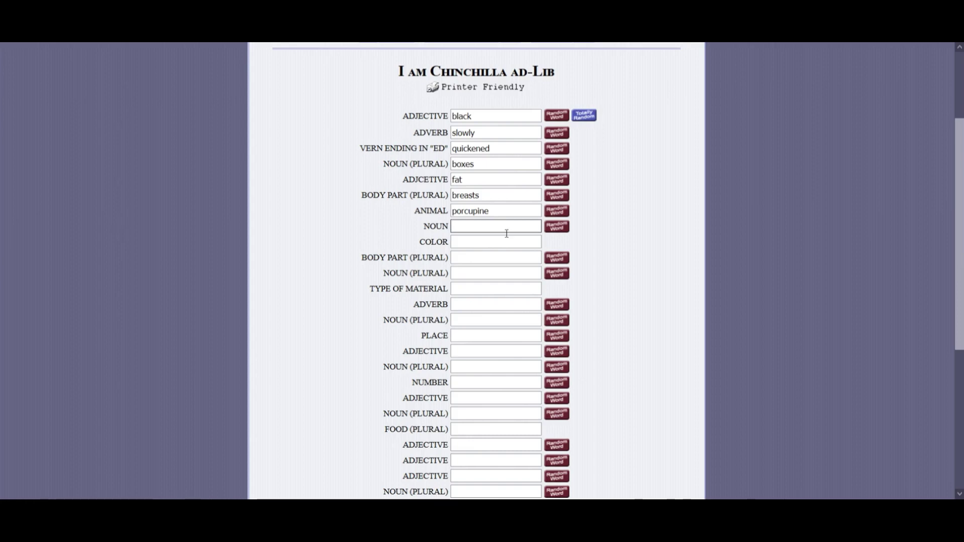
type("leaf")
left_click(509, 241)
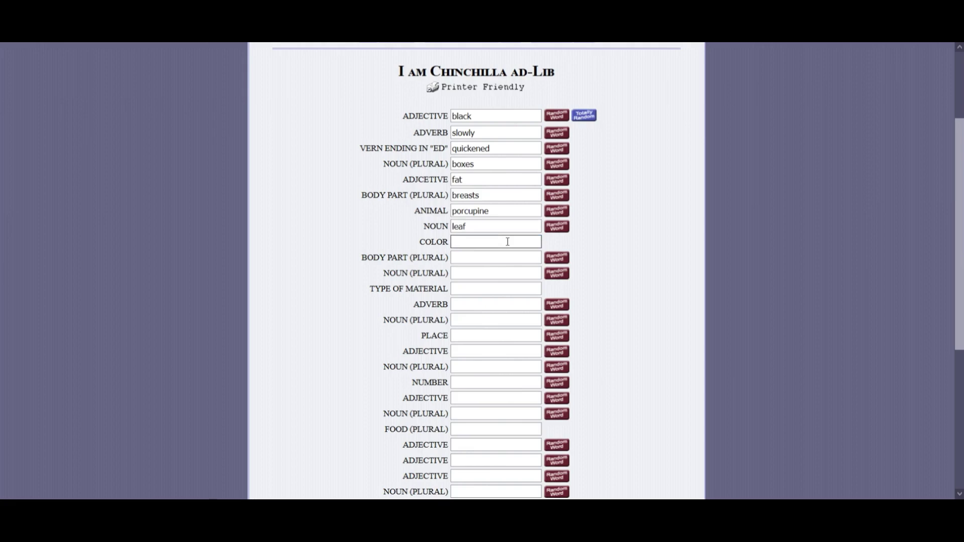
type("bronz")
type("e")
left_click(510, 260)
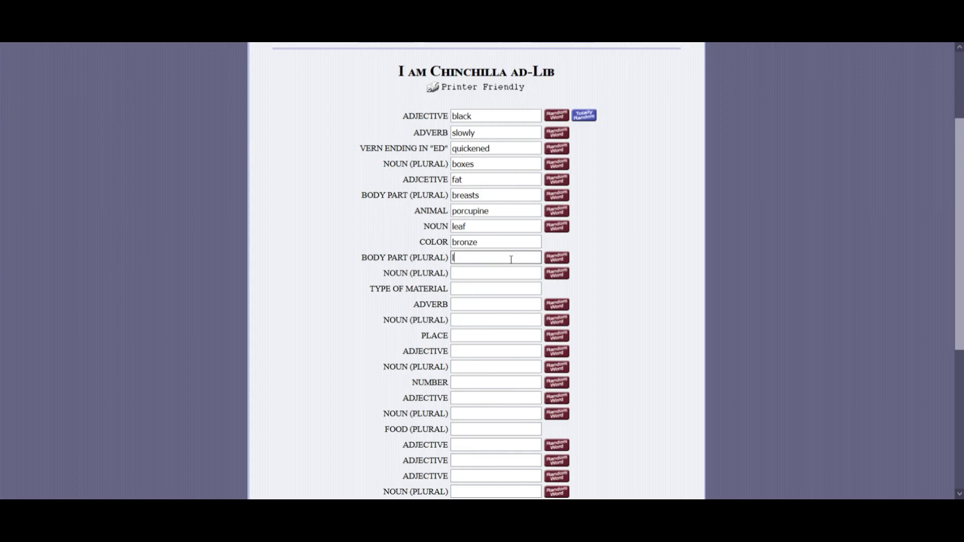
type("legs")
left_click(518, 273)
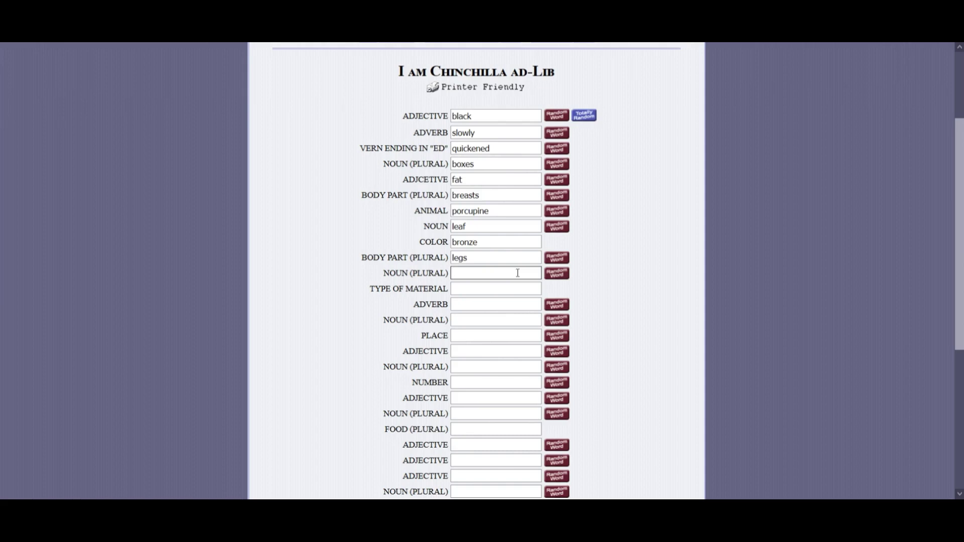
type("envelop")
type("es")
left_click(516, 289)
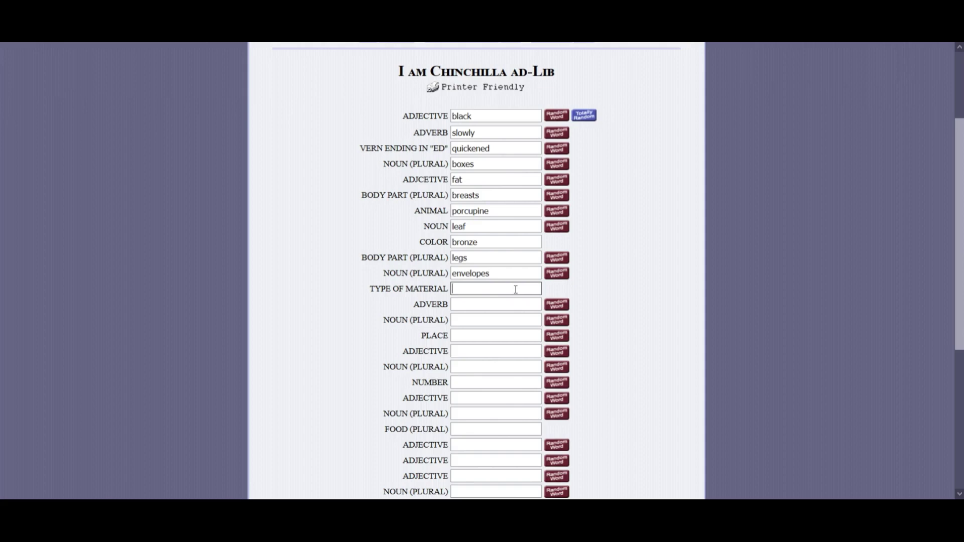
type("wool")
left_click_drag(958, 196, 959, 291)
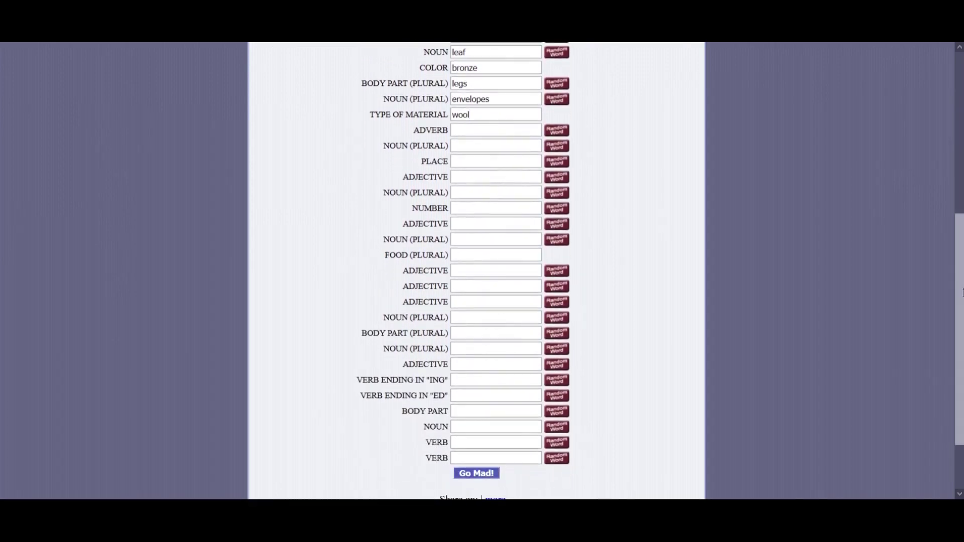
Complete the plural noun as 'hairsprays', then enter PLACE 'yo mum' and ADJECTIVE 'small'
left_click(515, 163)
type("quick")
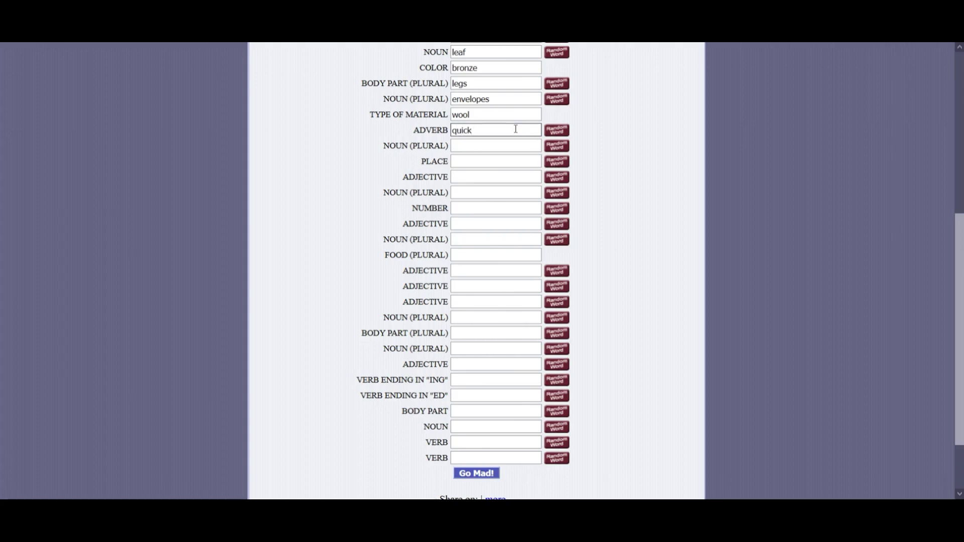
type("ly")
left_click(517, 146)
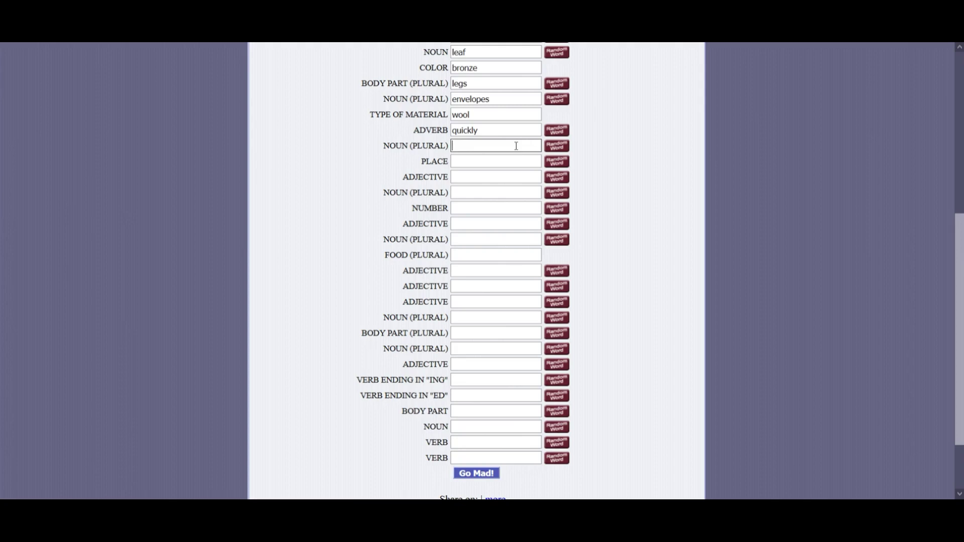
type("hair")
type("sprays")
left_click(514, 161)
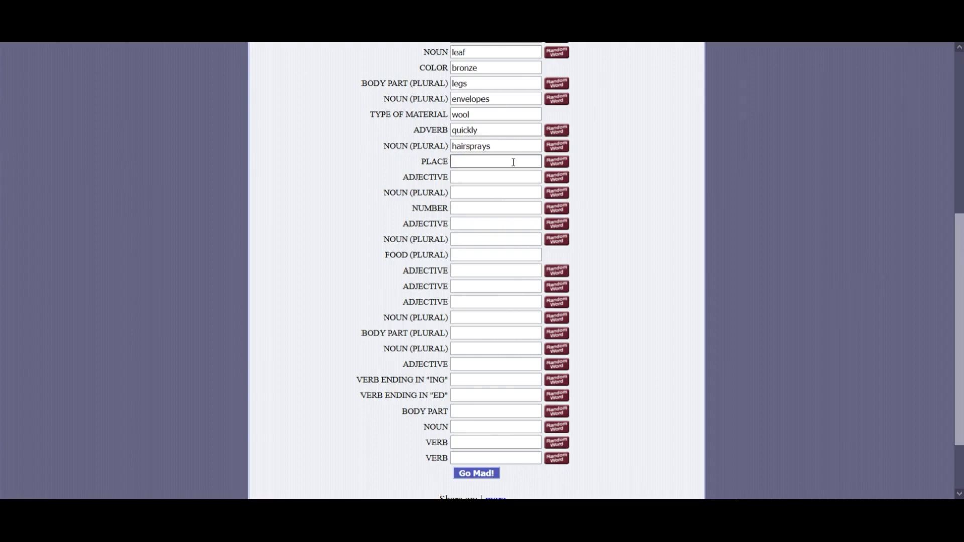
type("yo mum")
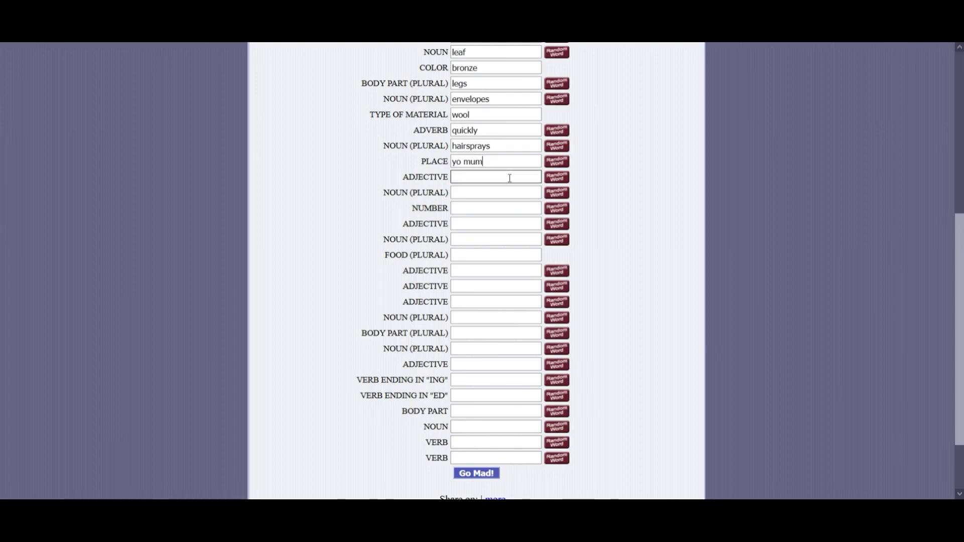
left_click(510, 178)
type("small")
Enter 'lenses', '2.5', 'tiring', 'planets' and 'pickles' into the next five blanks
left_click(502, 196)
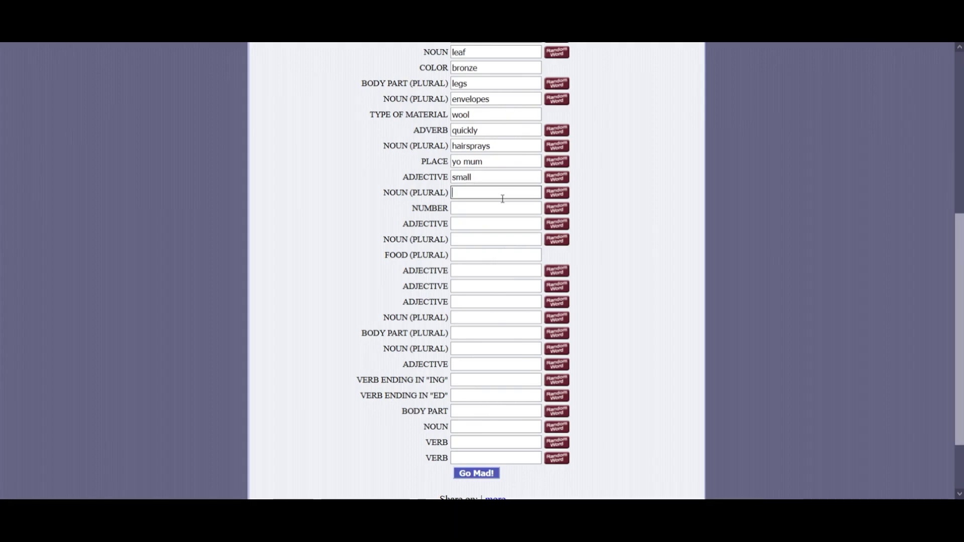
type("lenses")
left_click(497, 208)
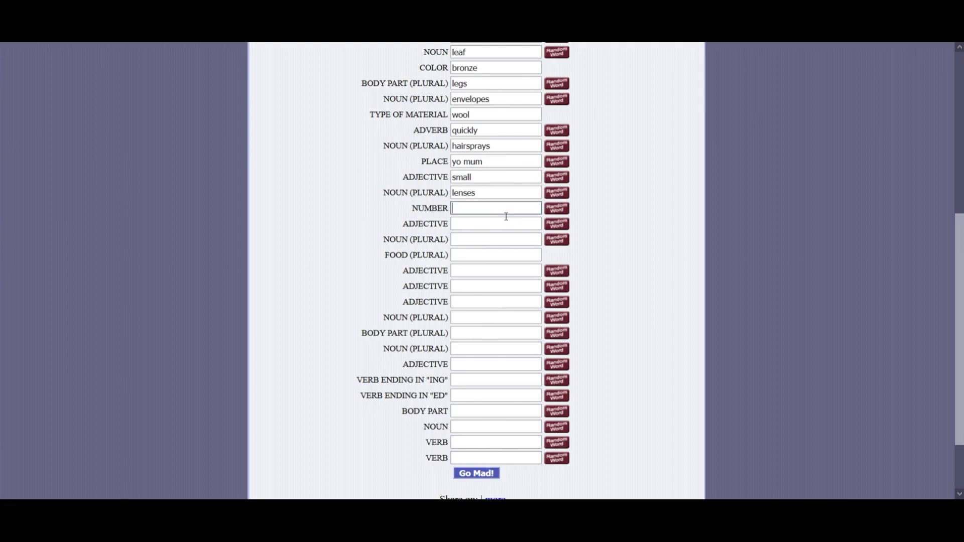
type("2.5")
left_click(511, 224)
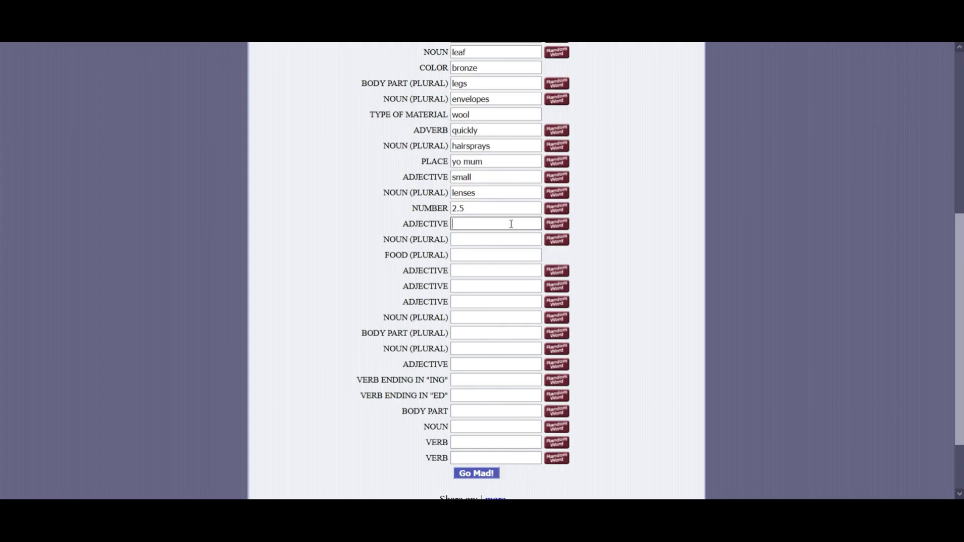
type("tiring")
left_click(516, 240)
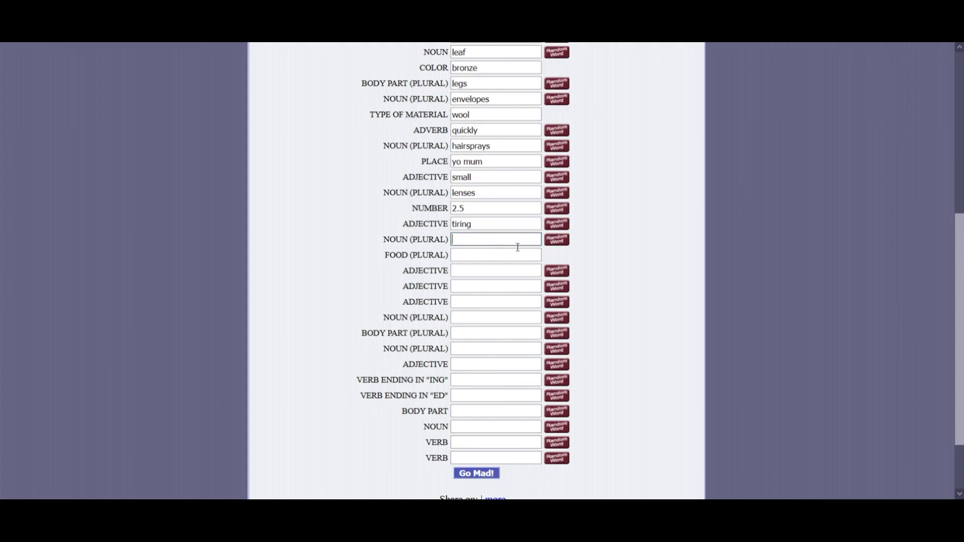
type("planets")
left_click(517, 256)
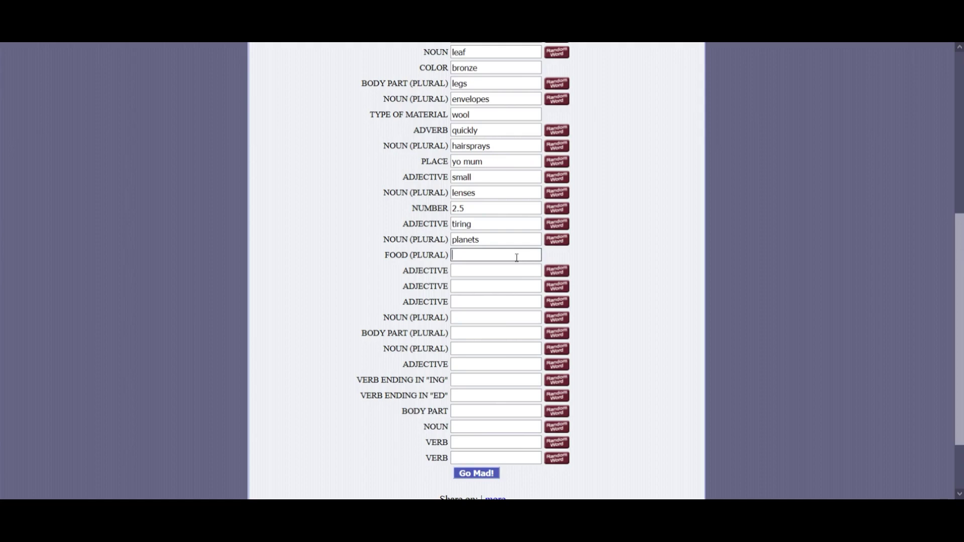
type("pickles")
Enter adjectives 'prickly', 'strongly' and 'dark', and plural noun 'hairs'
left_click(505, 273)
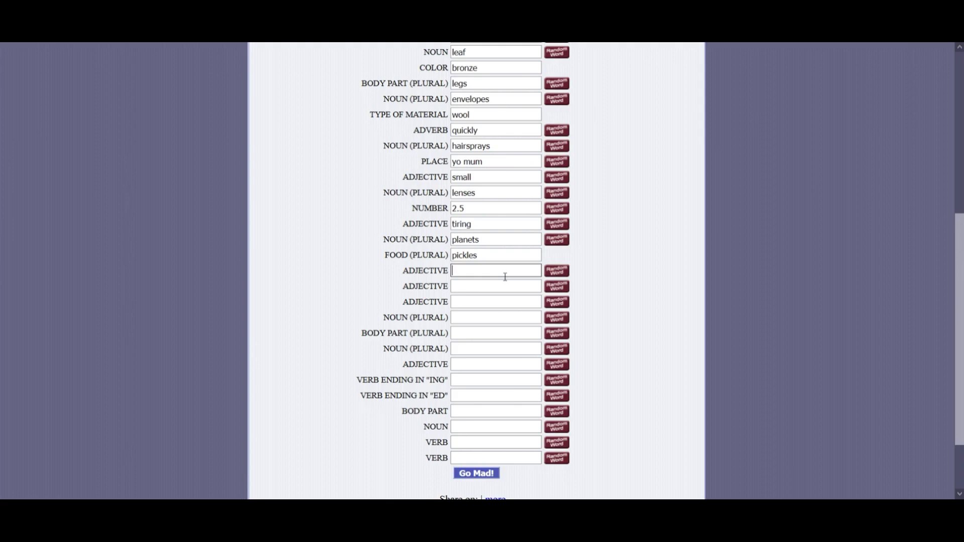
type("prickly")
left_click(506, 286)
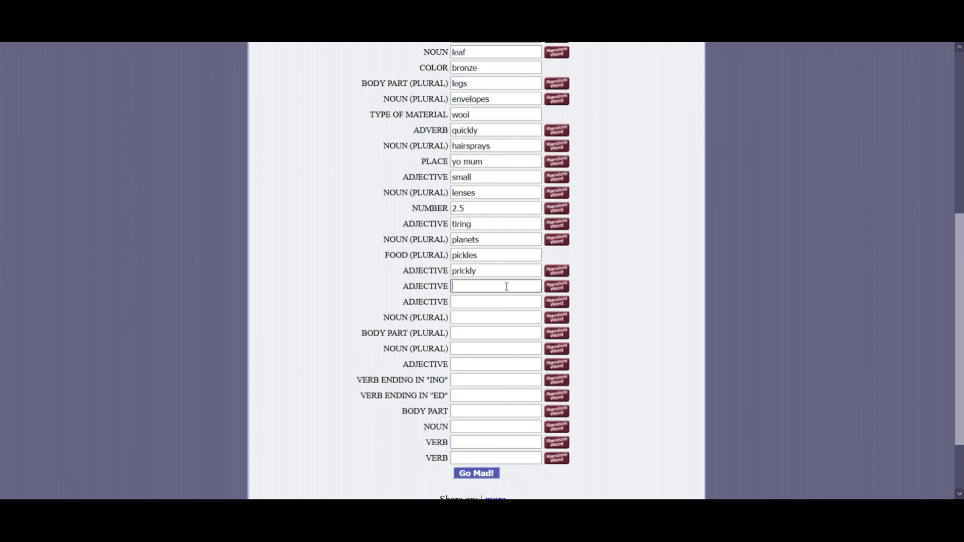
type("strongly")
left_click(505, 301)
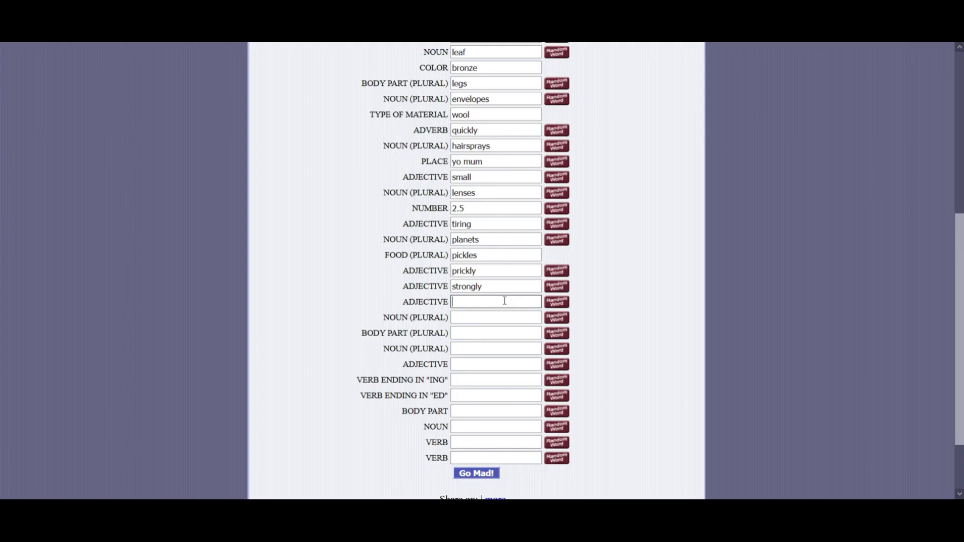
type("dark")
left_click(497, 319)
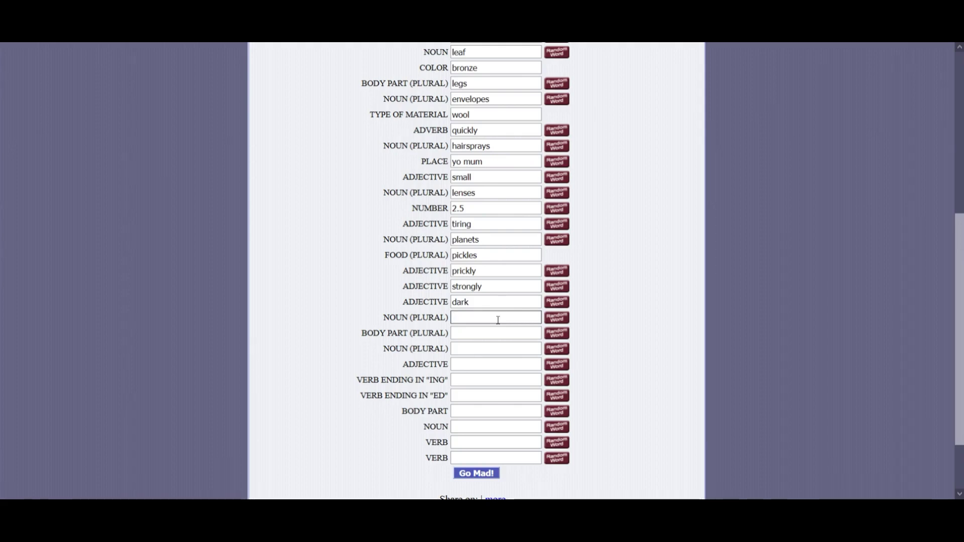
type("hairs")
Make 'hair' plural, then enter 'shoulders', 'heads', 'heavy', 'lifting' and 'shifted'
left_click(500, 333)
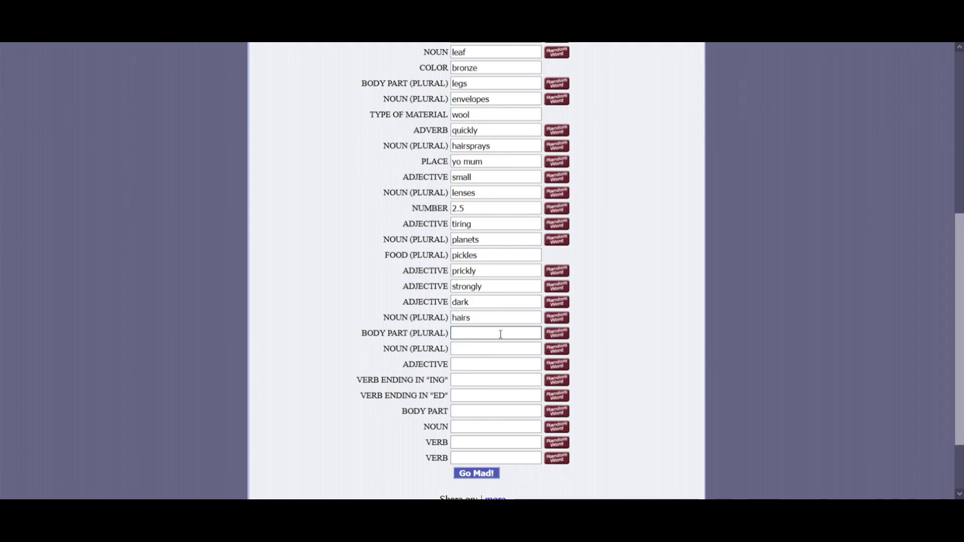
type("shoulders")
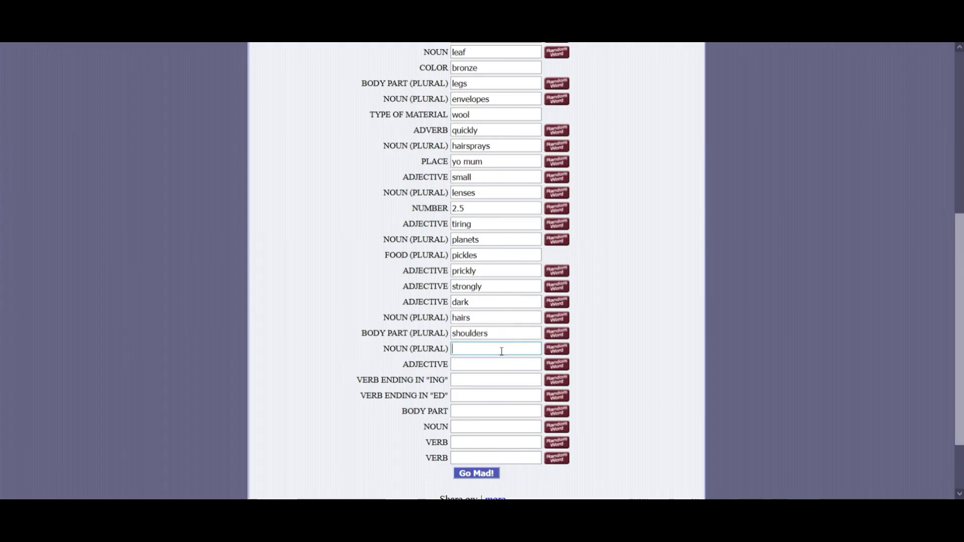
type("heads")
left_click(512, 365)
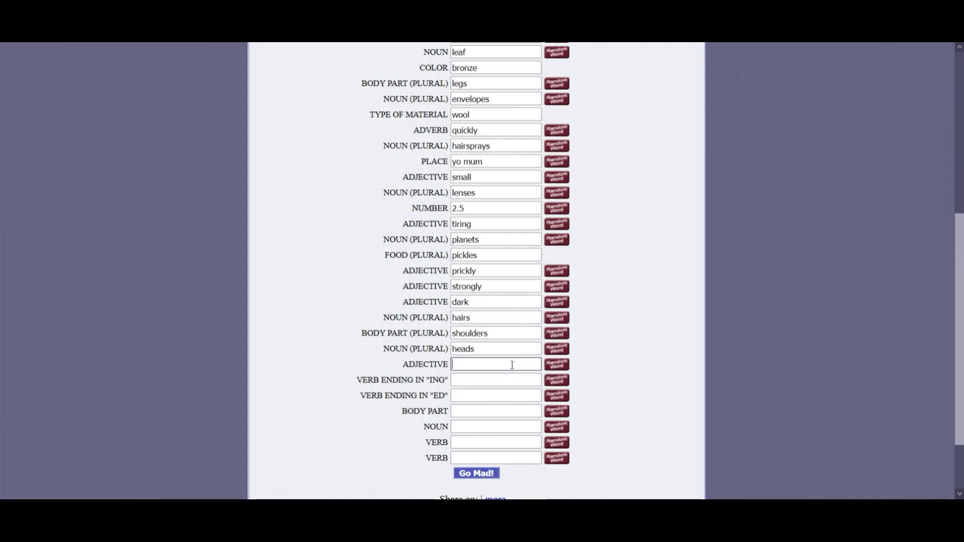
type("heavy")
left_click(495, 380)
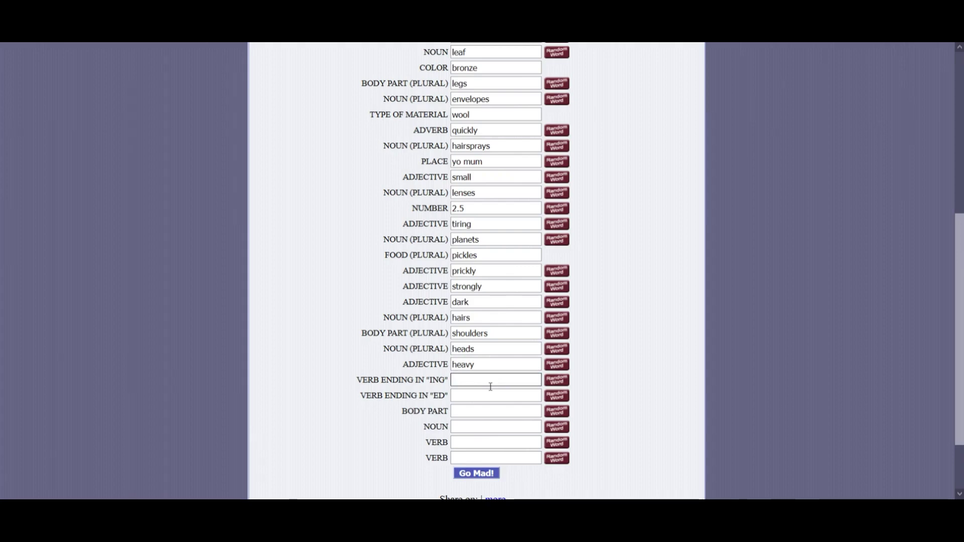
type("lifting")
left_click(485, 397)
type("s")
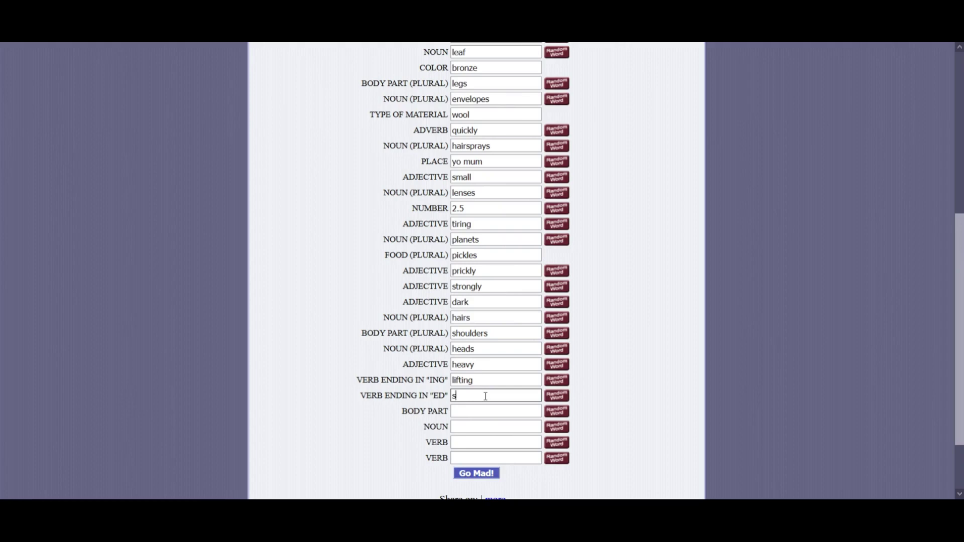
type("hifted")
left_click(482, 410)
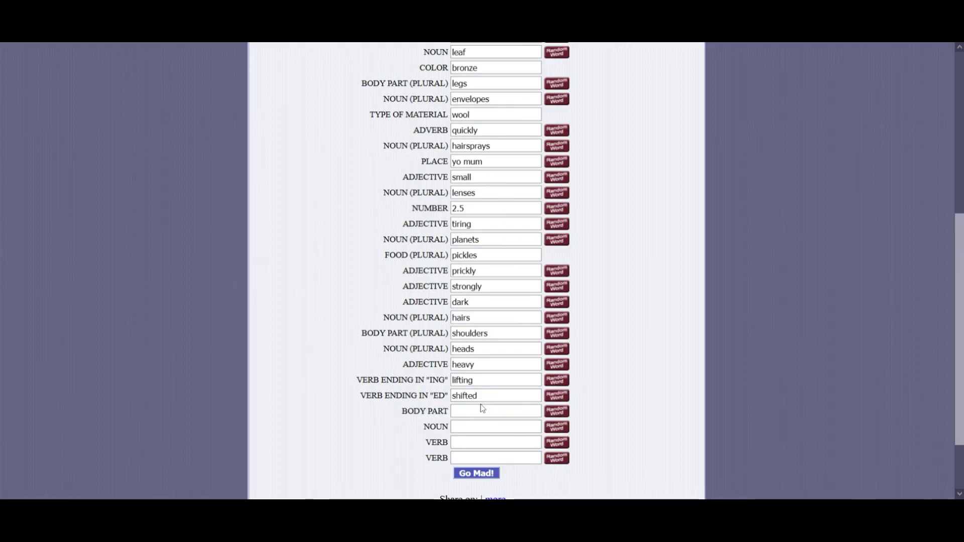
left_click(482, 410)
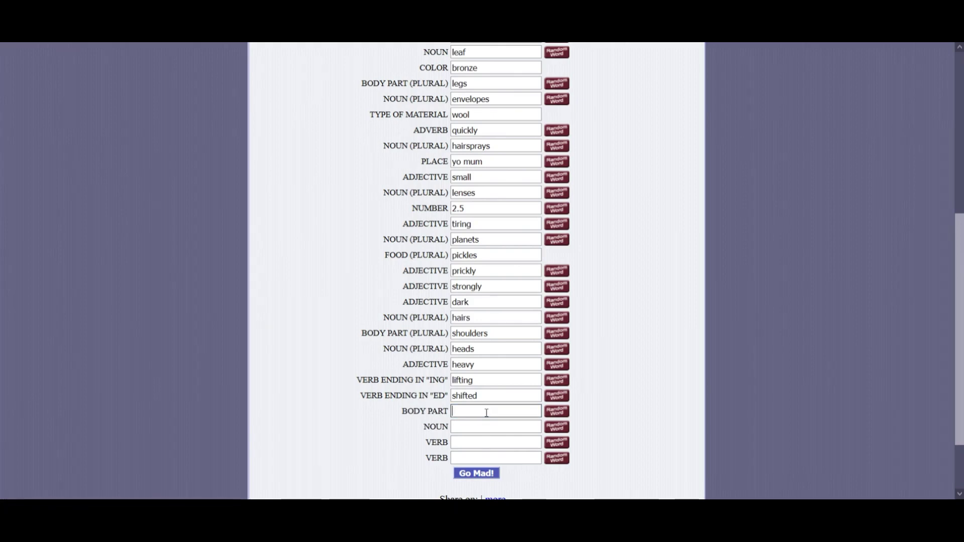
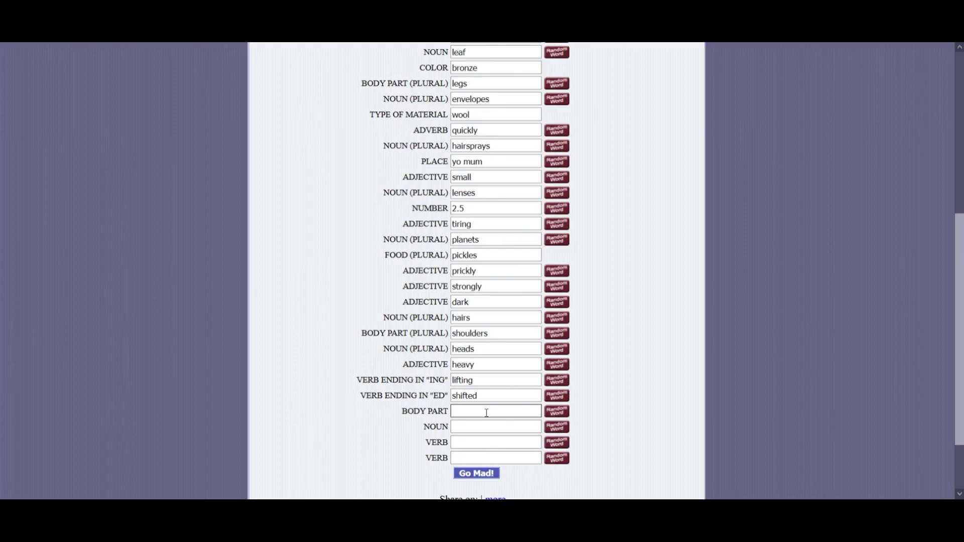
type("intestine")
Enter intestine, stomach, swallowing and pooping in the last blanks and generate the chinchilla story
left_click(494, 428)
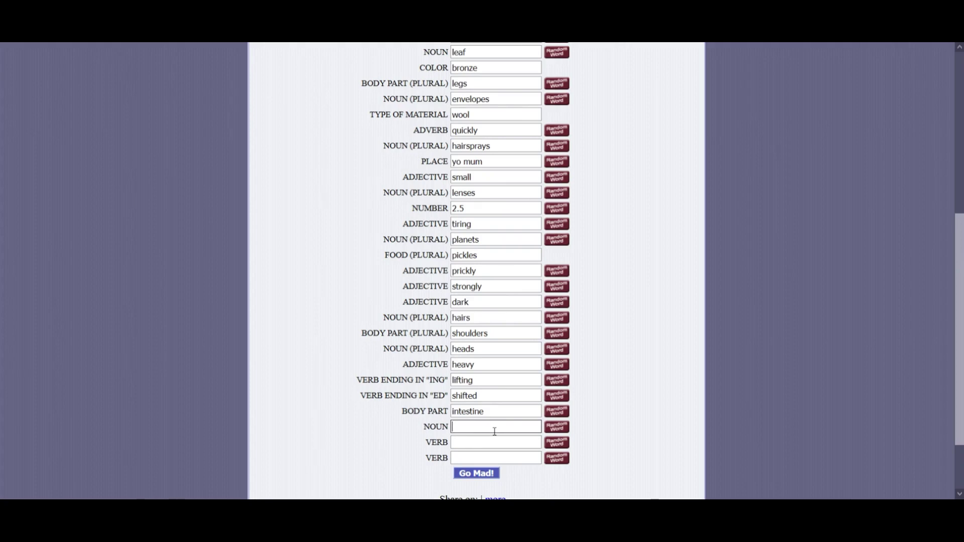
type("sto")
type("mach")
left_click(494, 442)
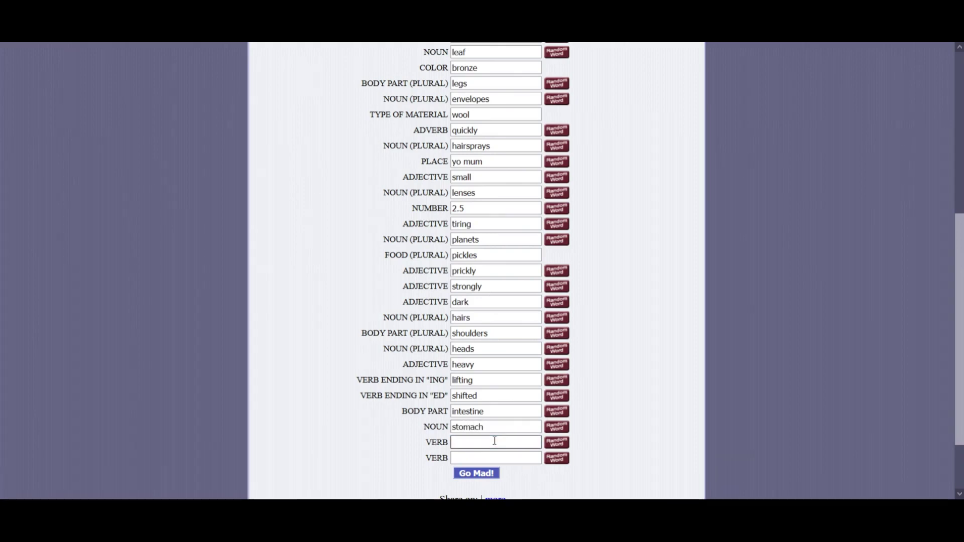
type("swallowing")
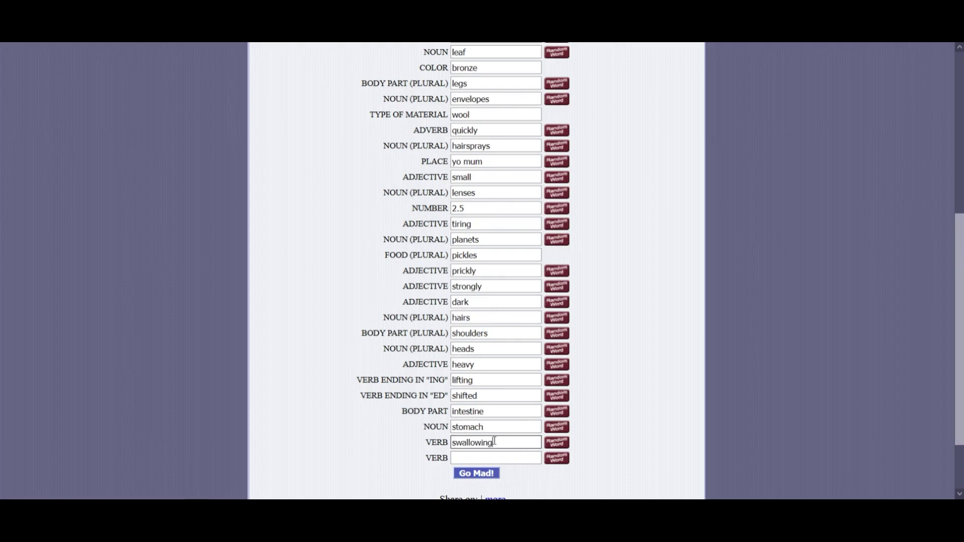
left_click(498, 458)
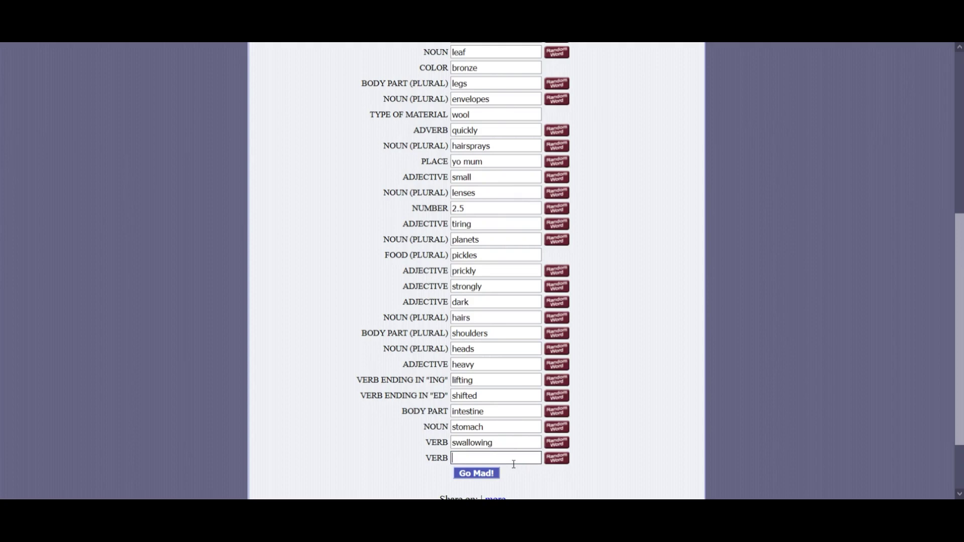
type("pooping")
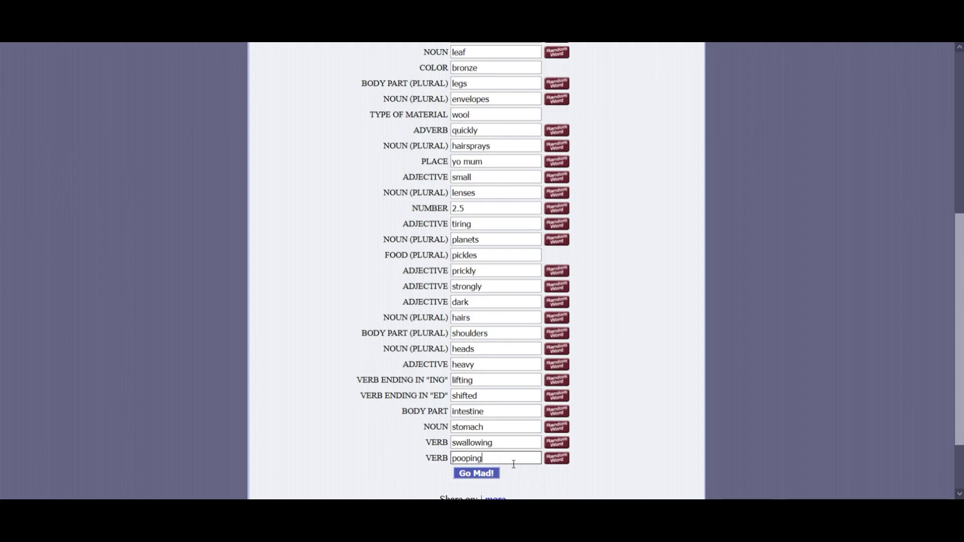
left_click(476, 474)
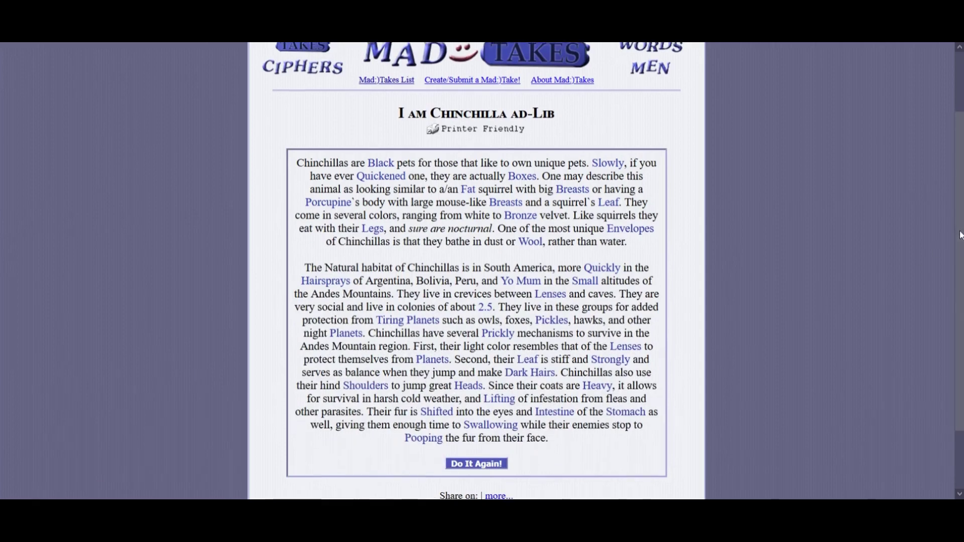
left_click_drag(960, 231, 960, 248)
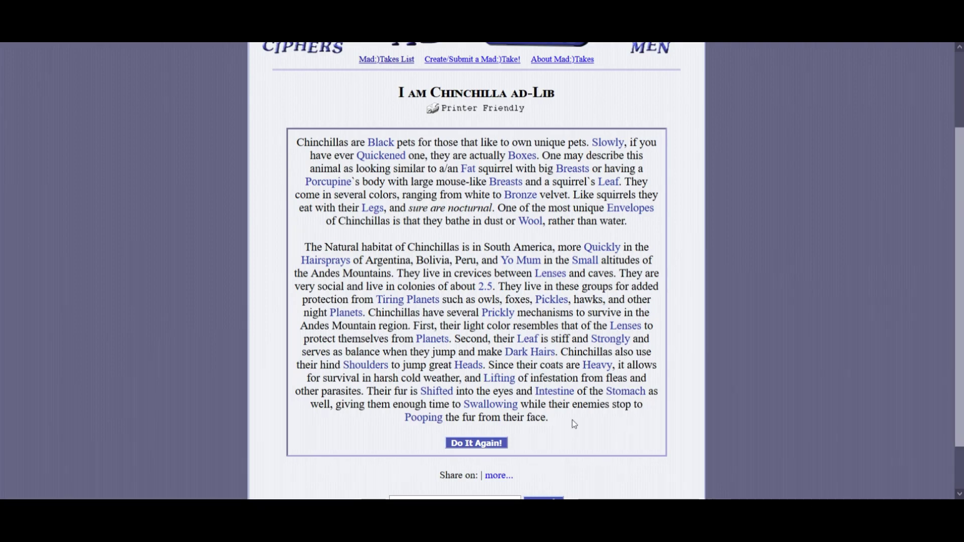
Select the full chinchilla story text and switch over to the Google Translate tab
left_click_drag(554, 419, 295, 141)
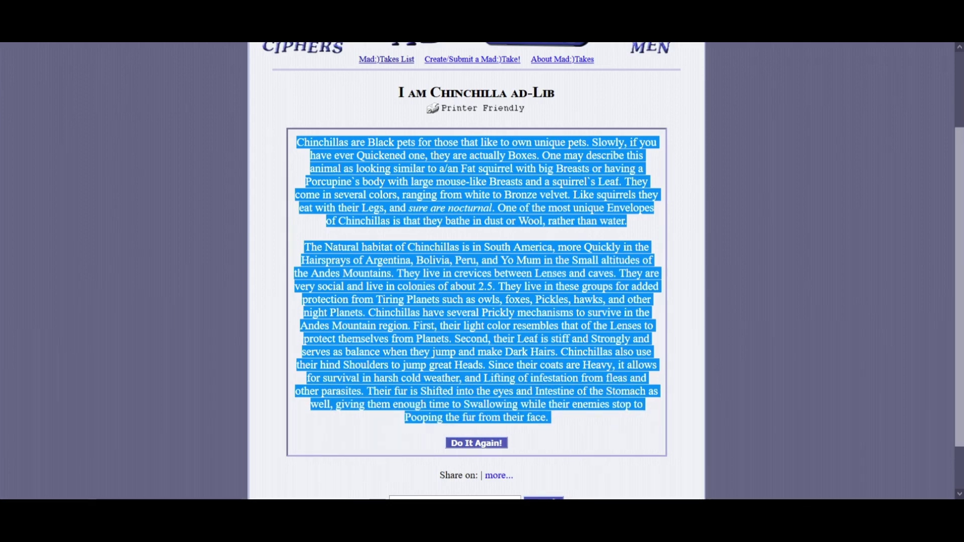
key("ctrl+Tab")
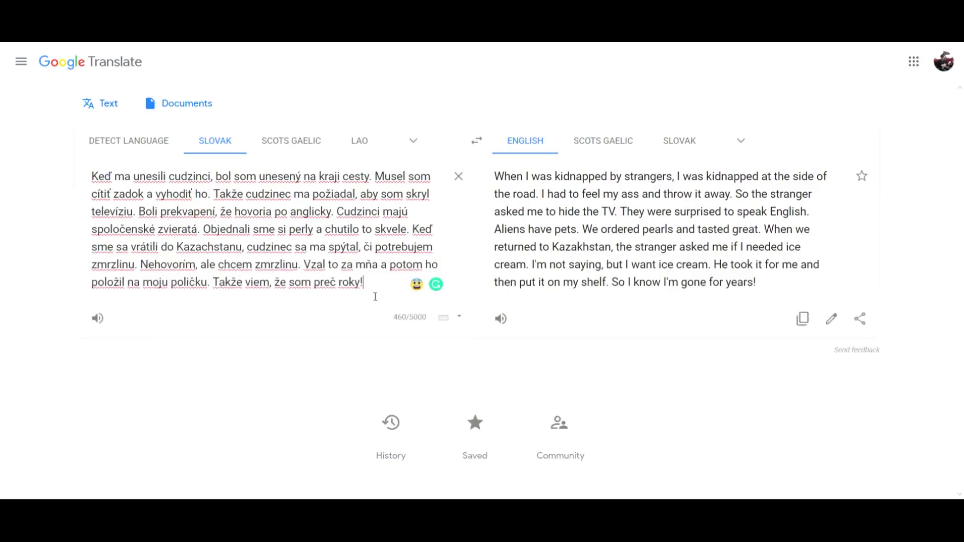
Swap the languages and paste the chinchilla story over the old source text
left_click(477, 142)
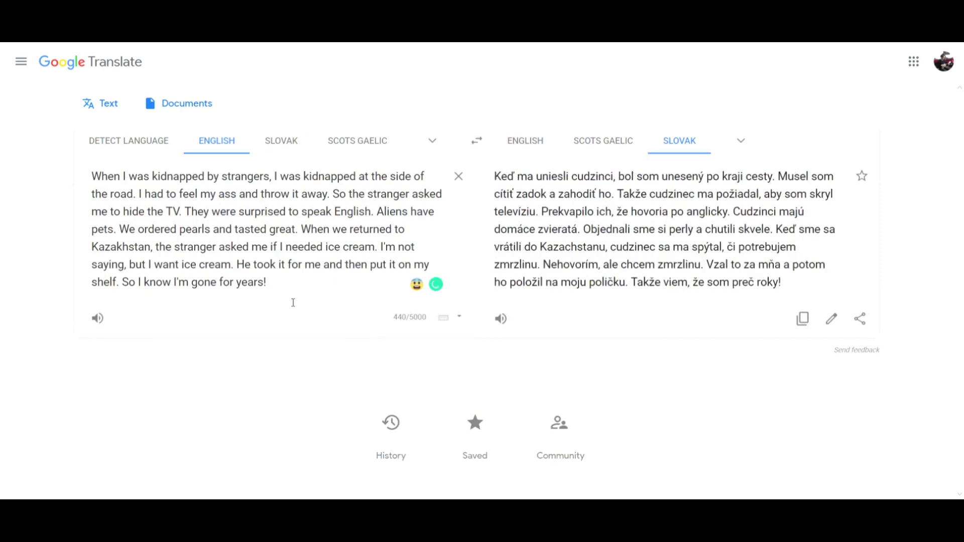
left_click_drag(272, 285, 86, 176)
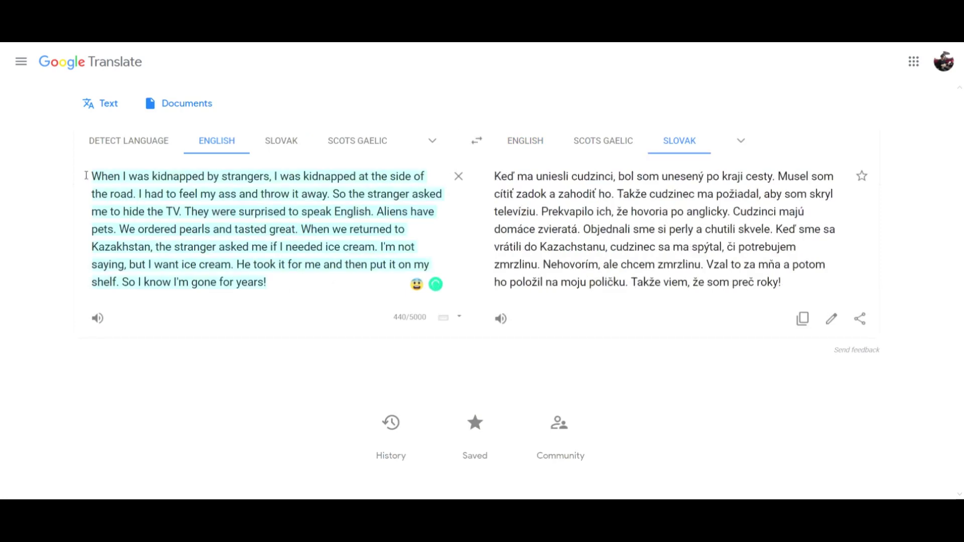
key("ctrl+v")
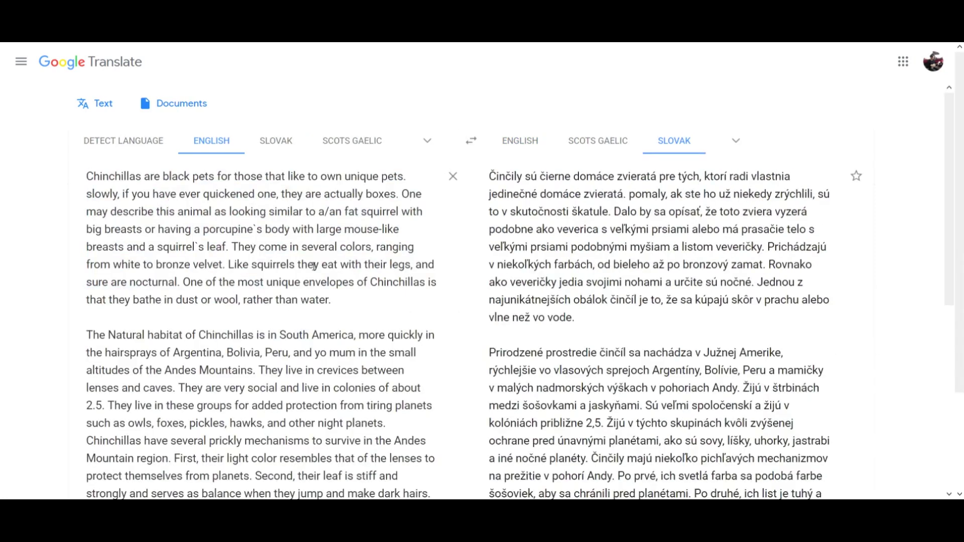
Cycle through source and target languages, working toward Japanese and Shona
left_click(736, 141)
left_click(536, 121)
left_click(476, 101)
left_click(650, 101)
left_click(714, 103)
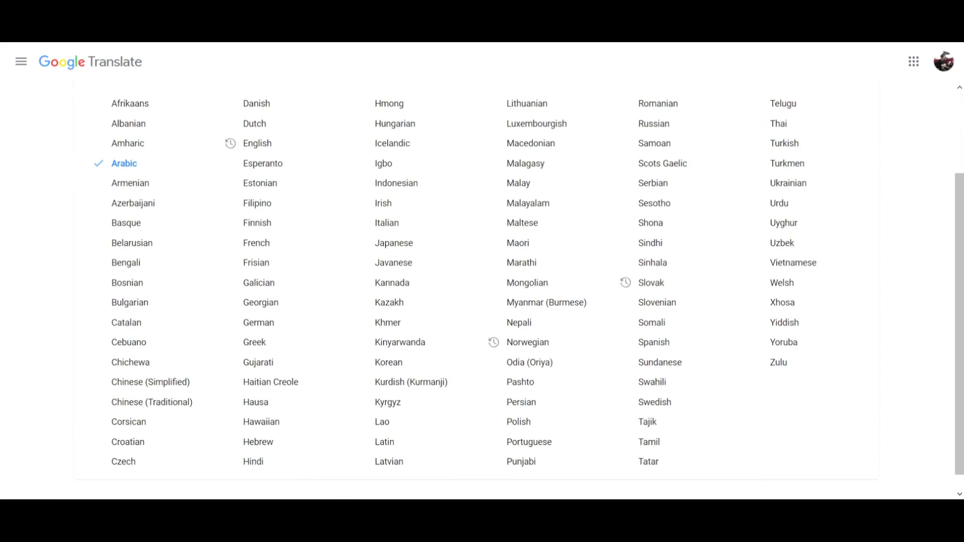
left_click(716, 128)
scroll(637, 301, "down", 2)
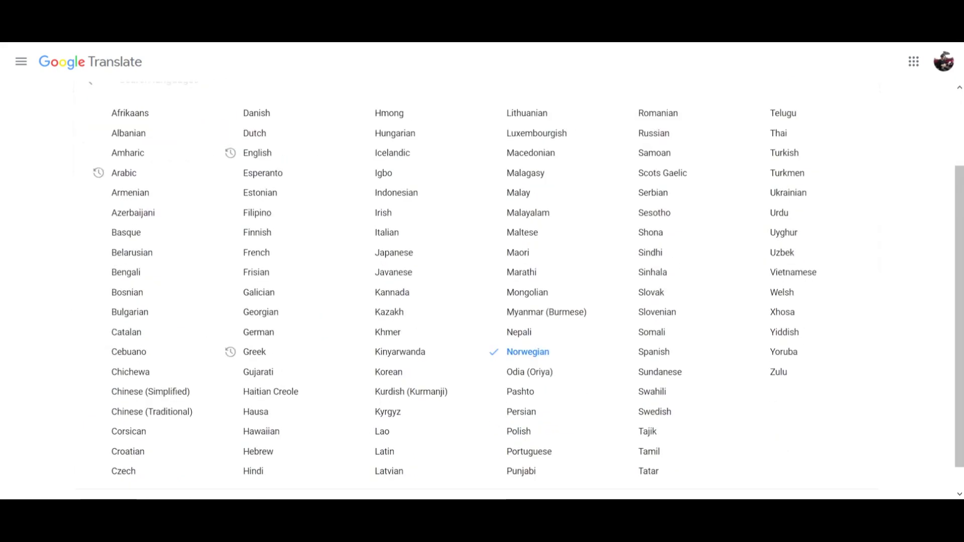